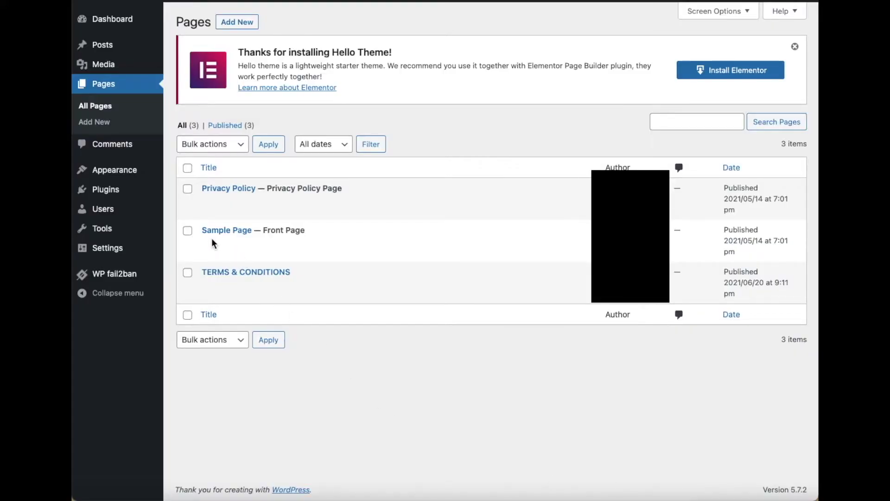
Step: Open the Sample Page for editing in a new tab and preview it in another new tab
right_click(208, 244)
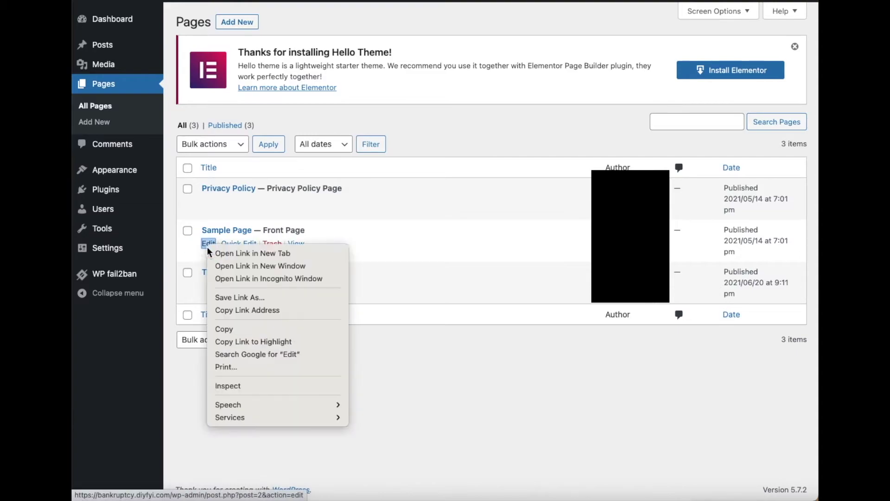
click(212, 253)
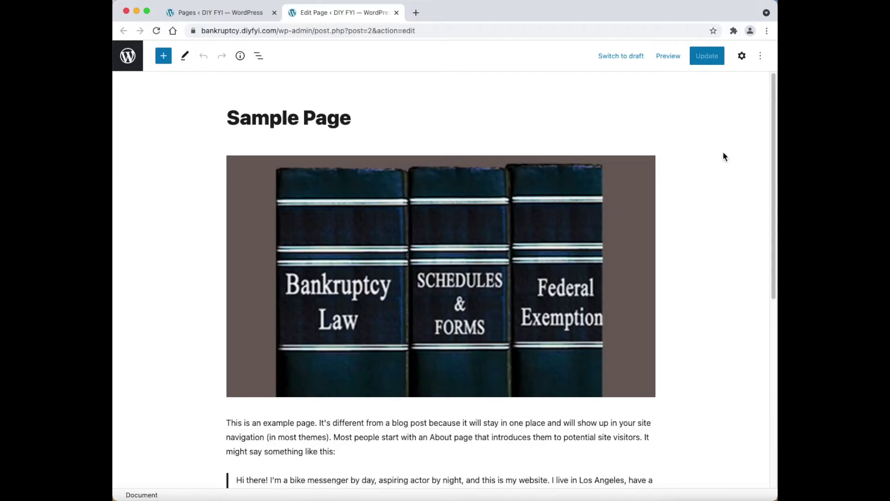
click(668, 56)
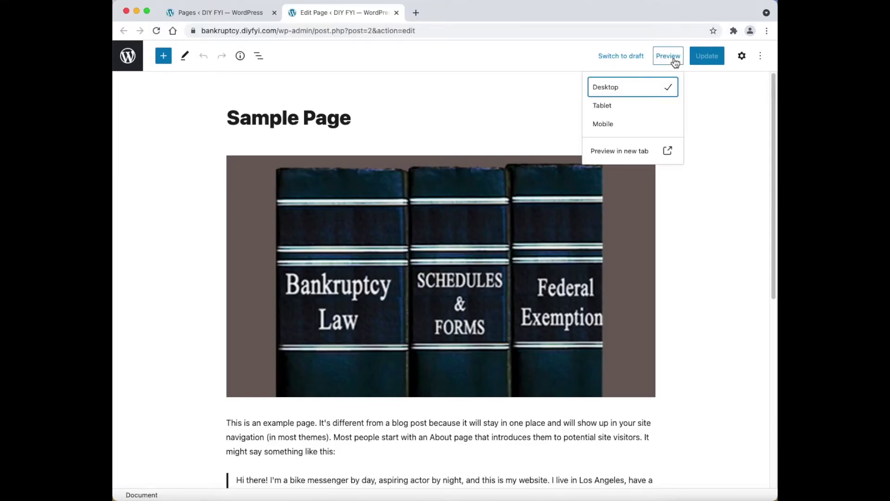
click(647, 153)
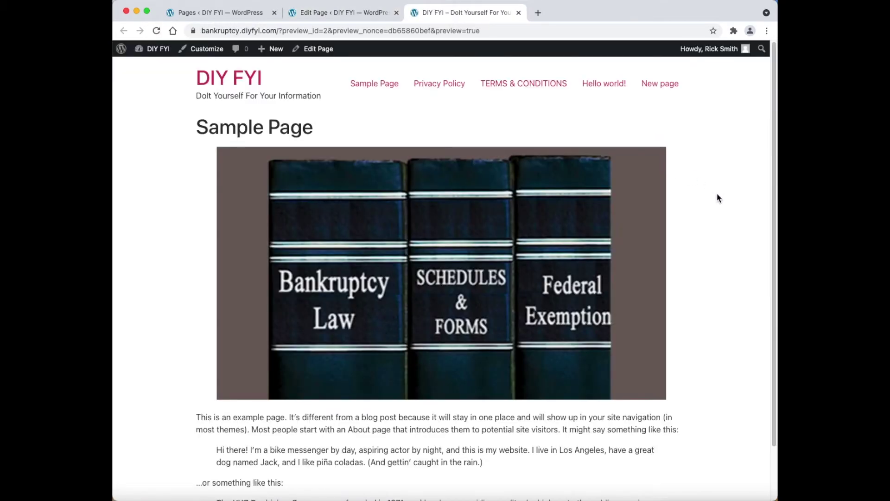
Step: Open the site customizer from the preview and examine the Site Identity and Menus settings
click(209, 53)
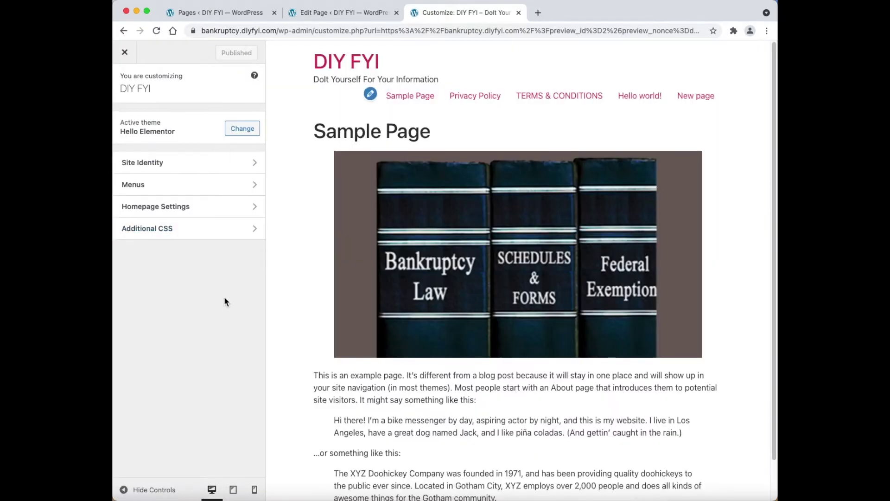
click(255, 164)
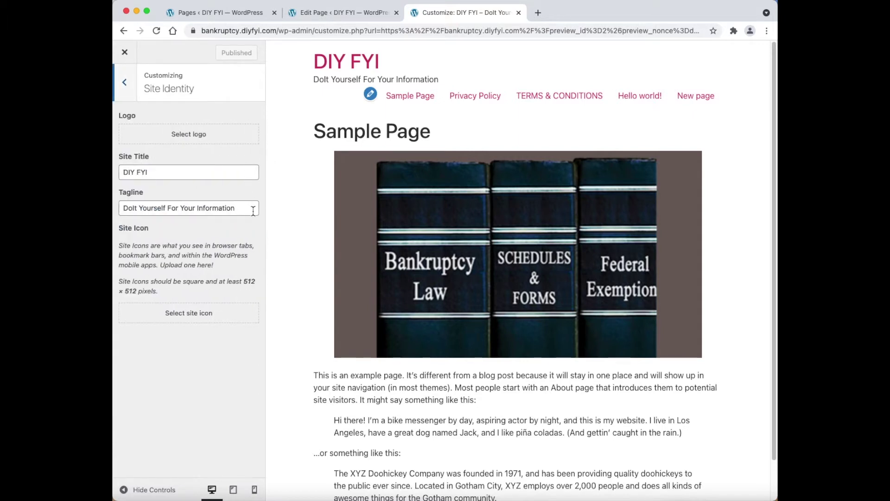
click(123, 86)
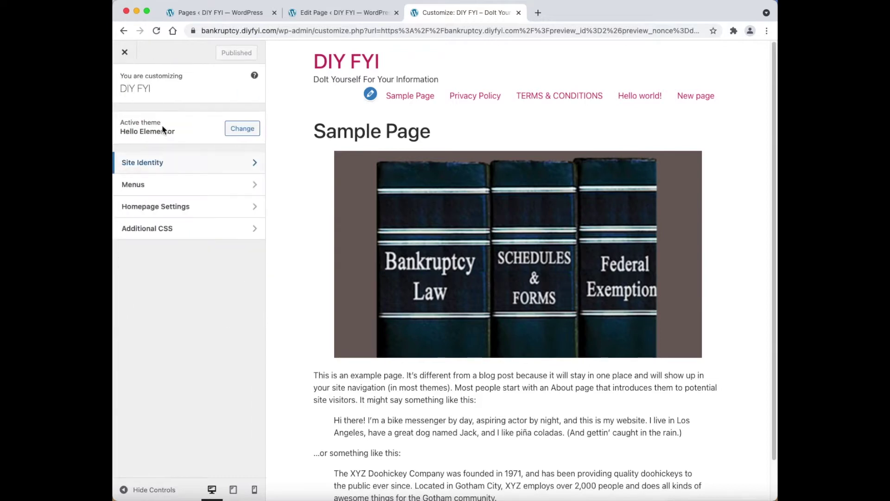
click(200, 184)
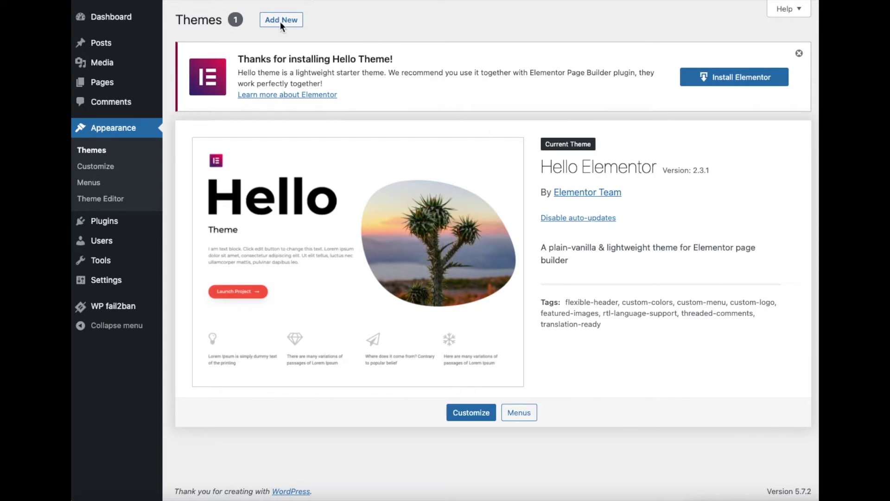
Step: Start adding a new theme and look through the Featured themes
click(298, 21)
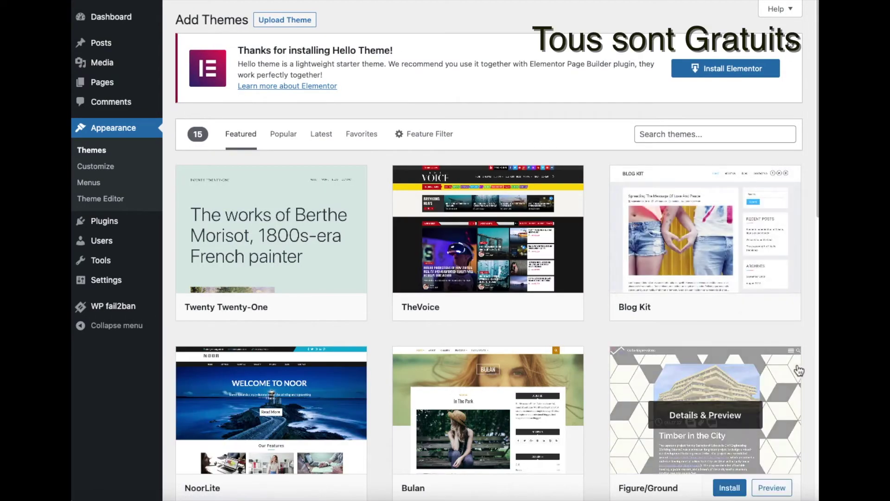
scroll(797, 368, down, 2)
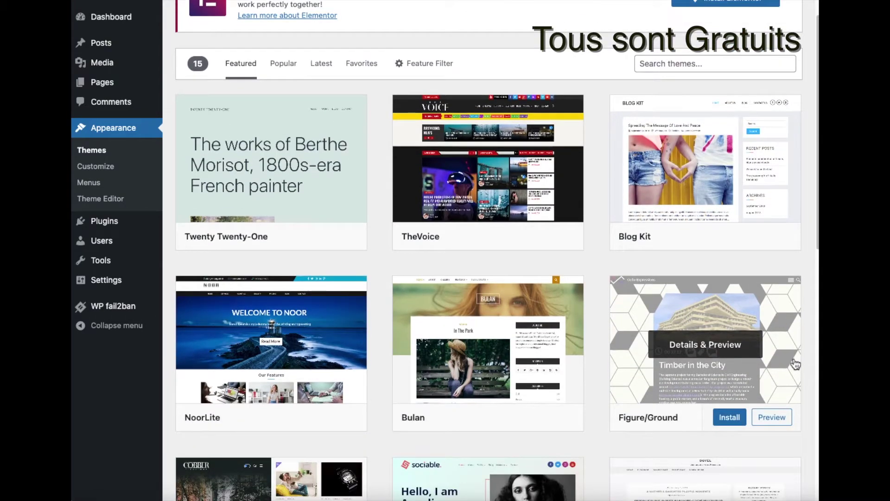
scroll(793, 362, down, 10)
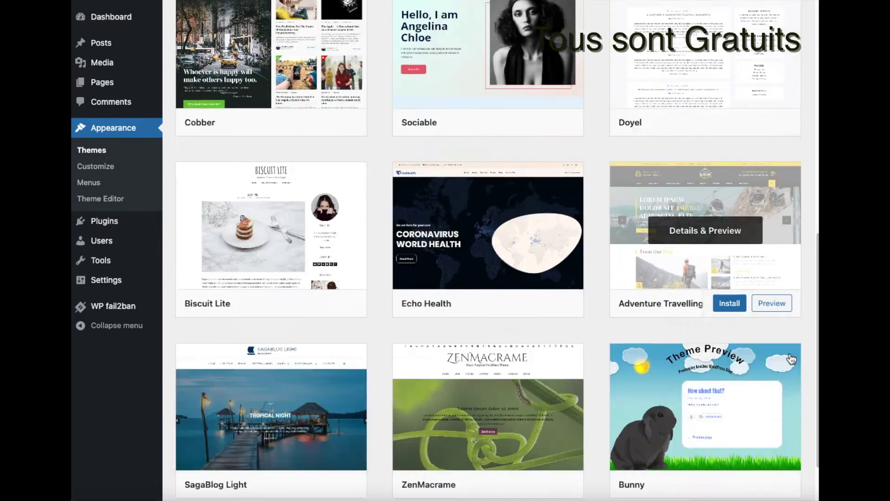
scroll(791, 359, down, 2)
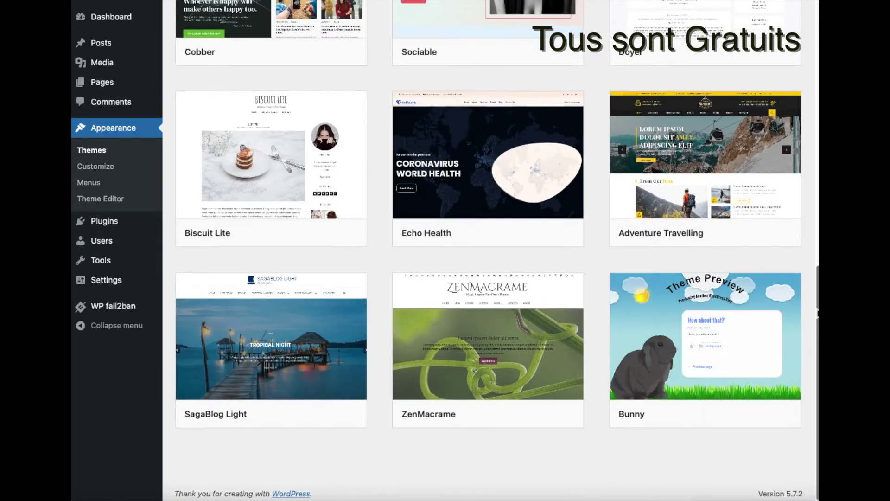
scroll(803, 289, up, 3)
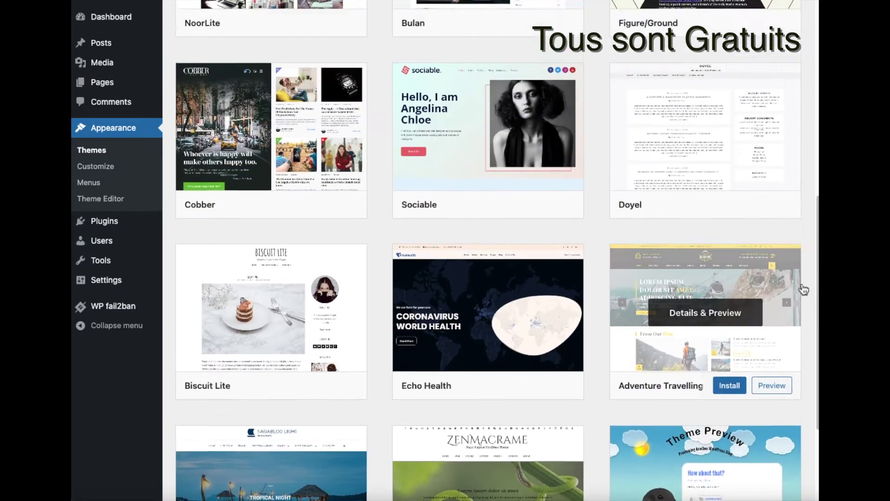
scroll(804, 290, up, 5)
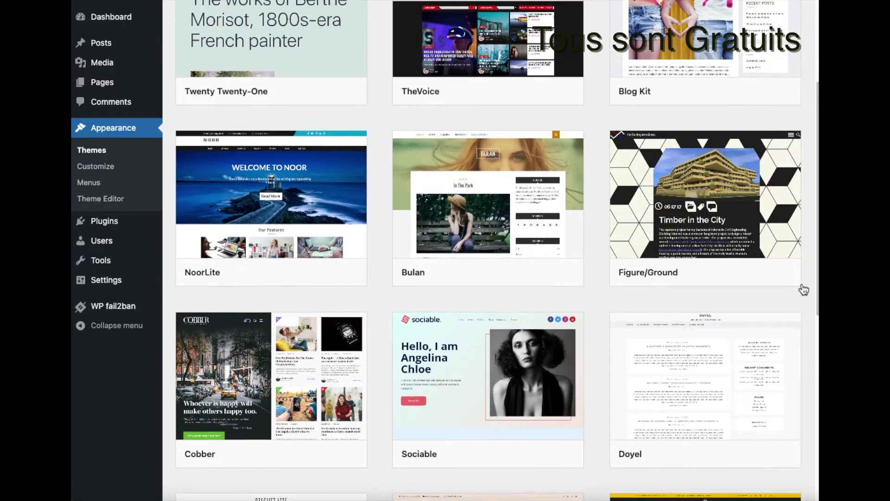
scroll(804, 290, up, 4)
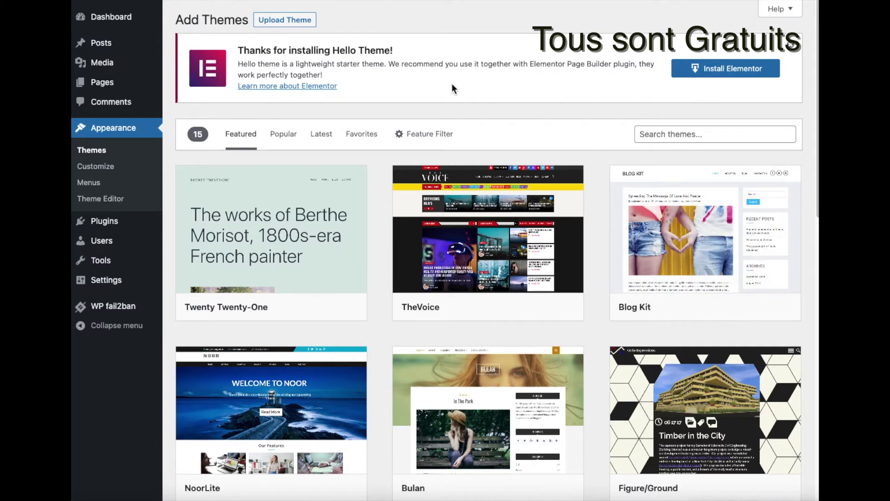
Step: Show the Popular themes and look through the available designs
click(278, 137)
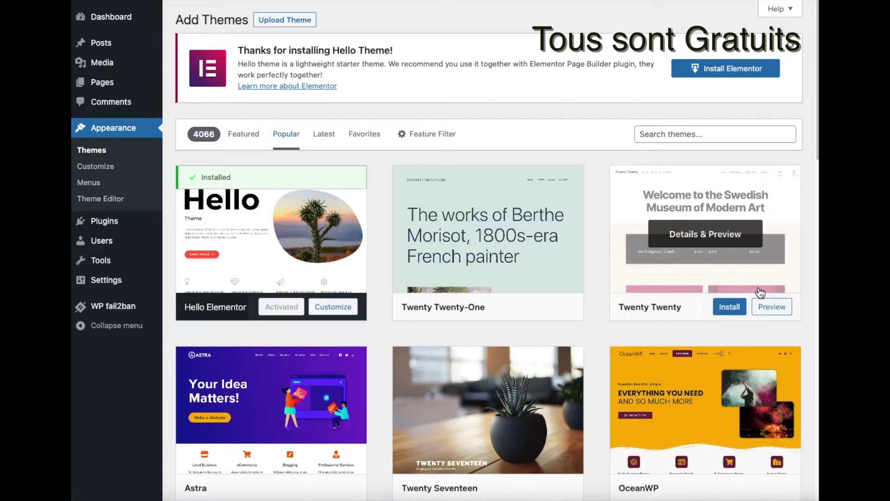
scroll(759, 292, down, 9)
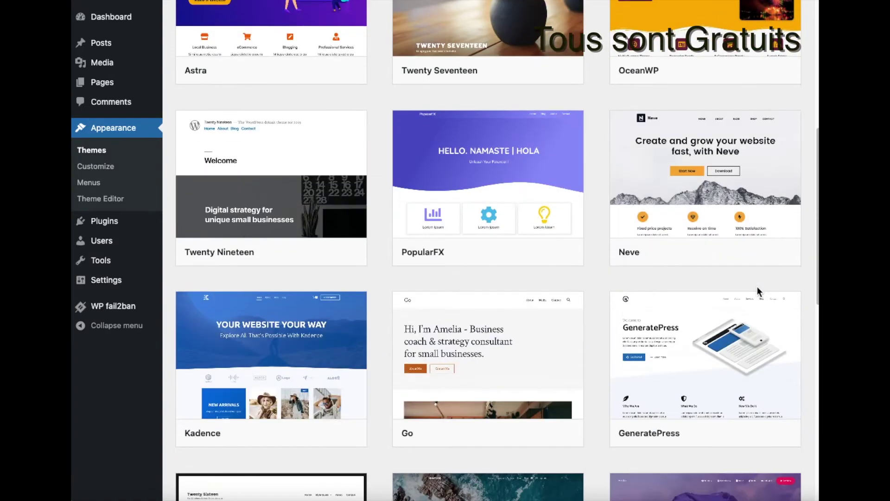
scroll(757, 291, down, 9)
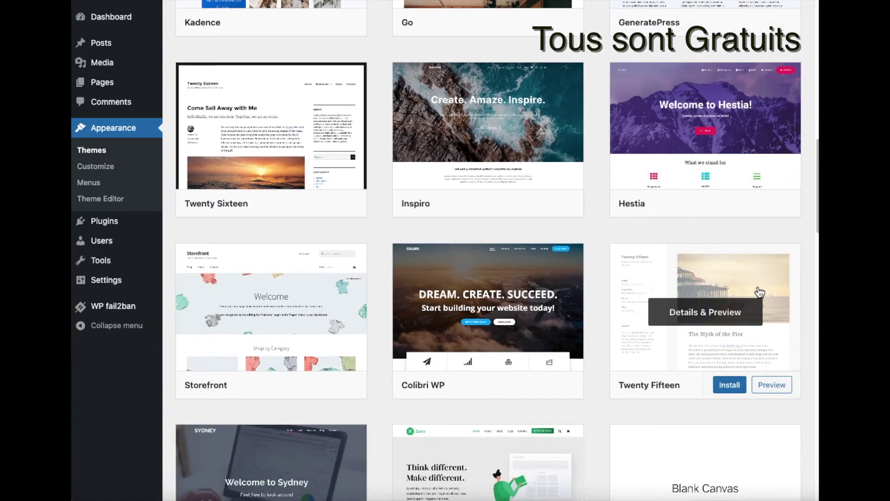
scroll(760, 291, down, 8)
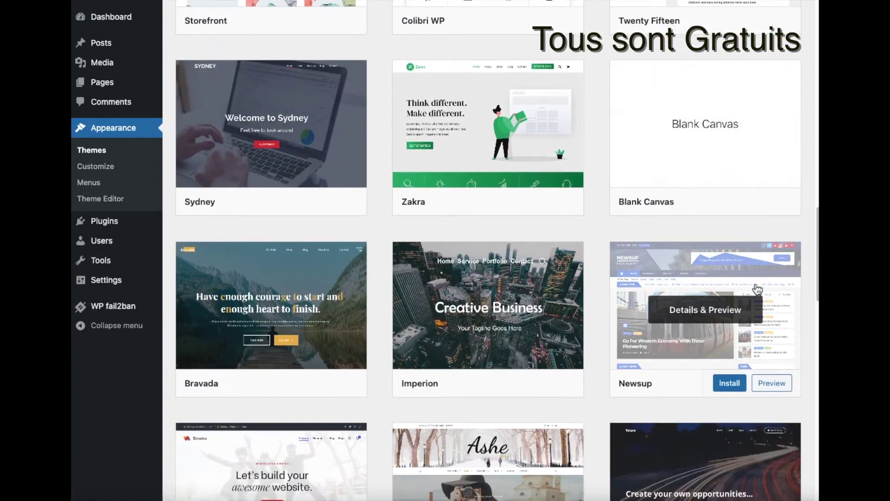
scroll(757, 289, down, 7)
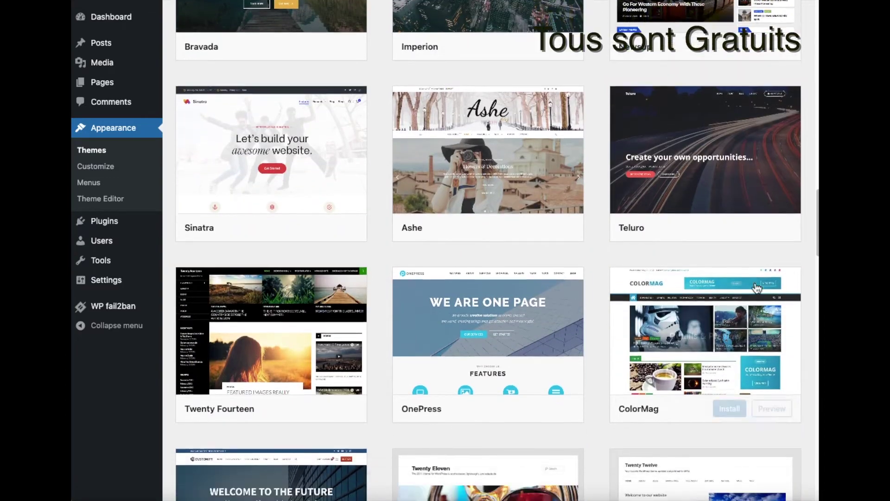
scroll(757, 287, down, 9)
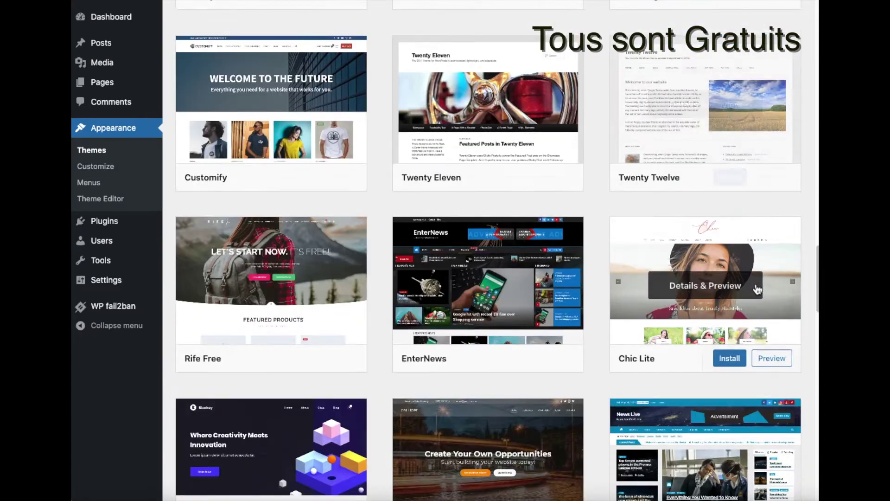
scroll(757, 288, down, 9)
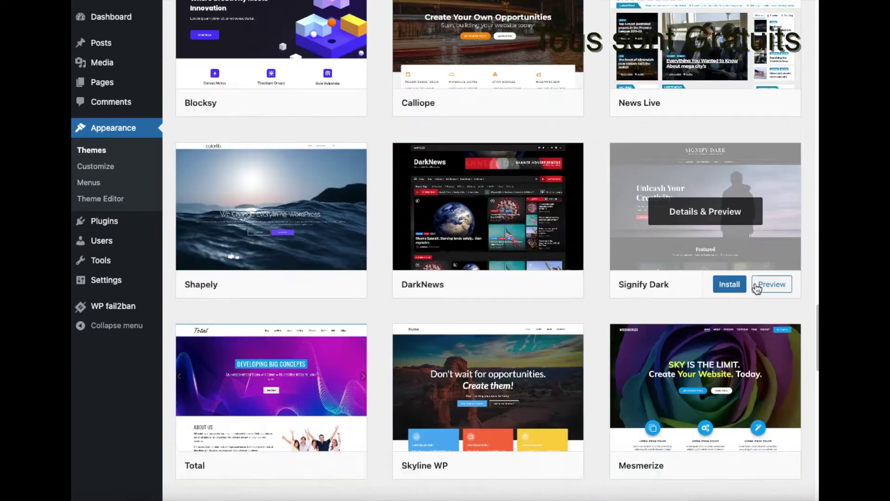
scroll(757, 288, down, 3)
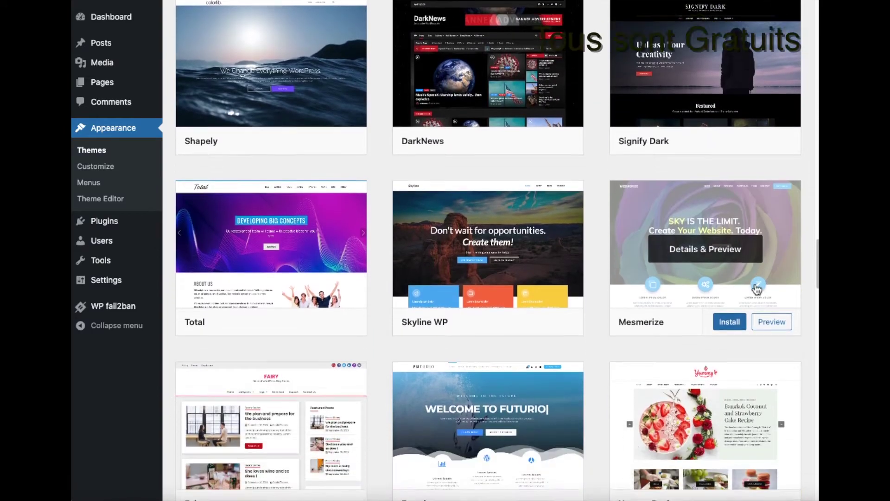
scroll(757, 288, down, 7)
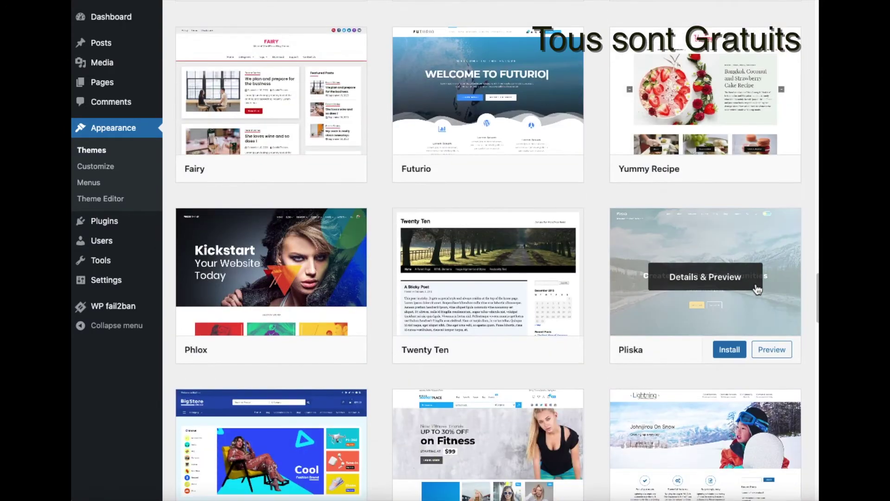
scroll(757, 288, down, 7)
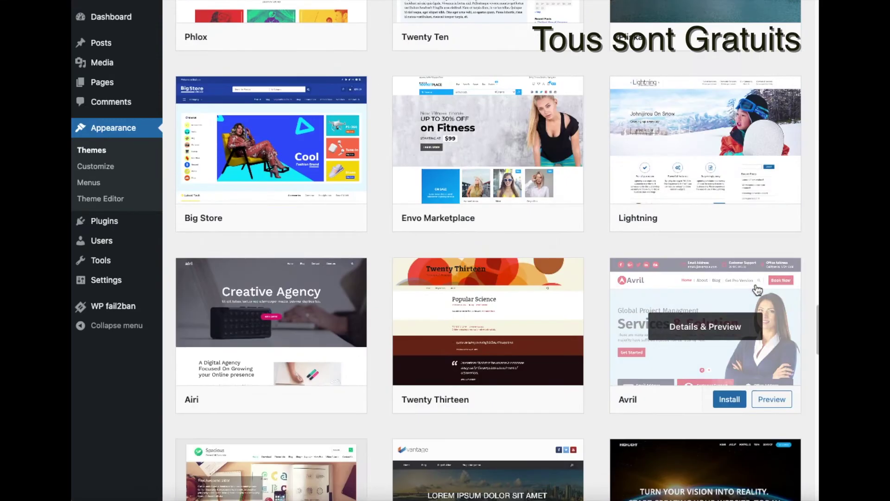
scroll(757, 288, down, 3)
scroll(757, 288, down, 9)
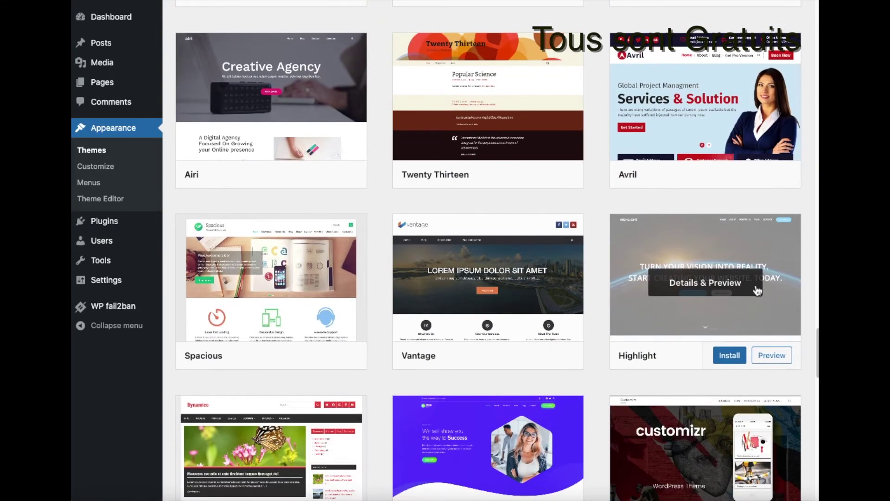
scroll(757, 288, down, 9)
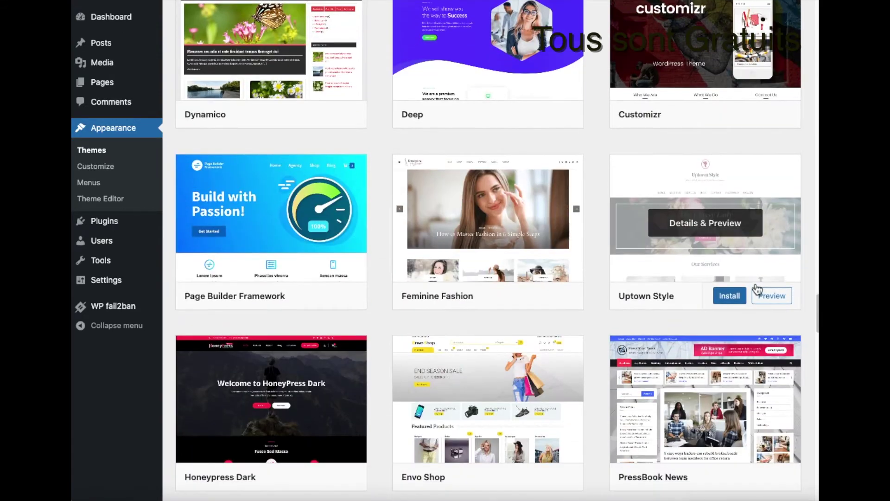
scroll(757, 288, down, 10)
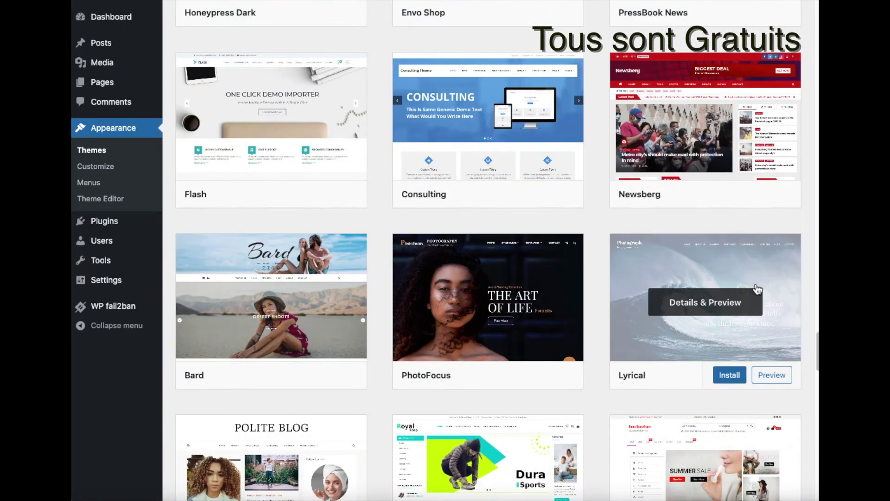
scroll(757, 289, down, 9)
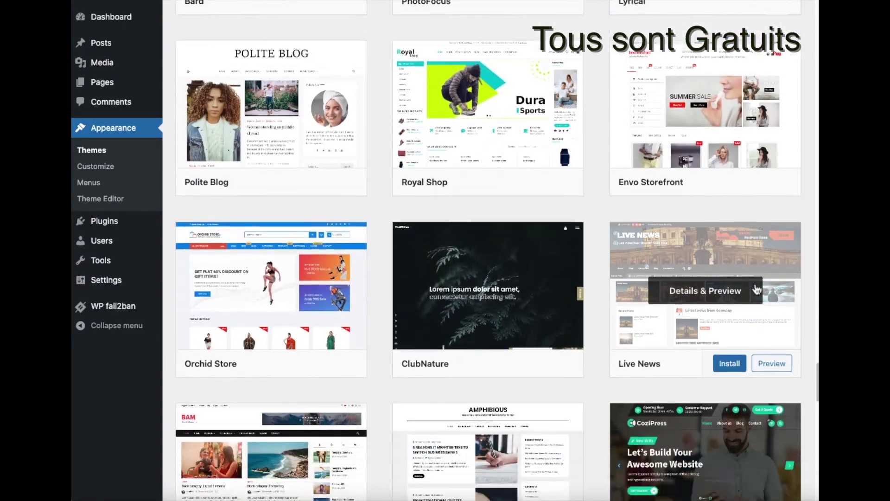
scroll(756, 290, down, 12)
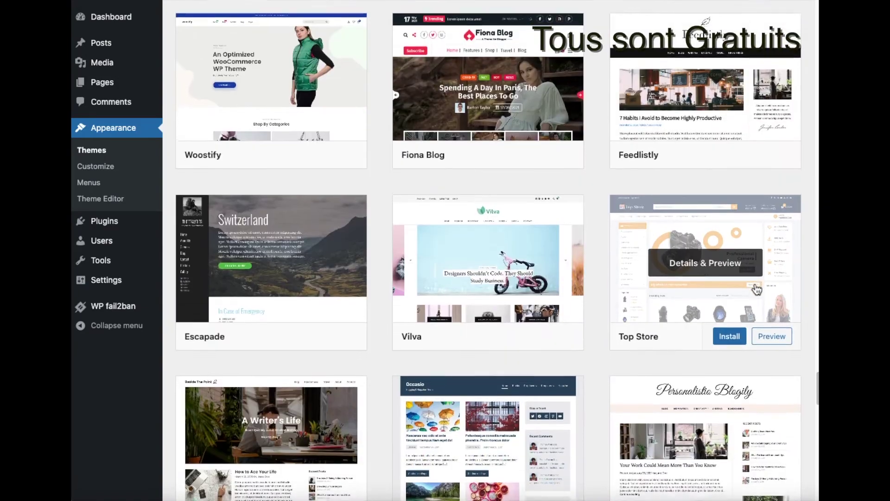
scroll(756, 290, down, 9)
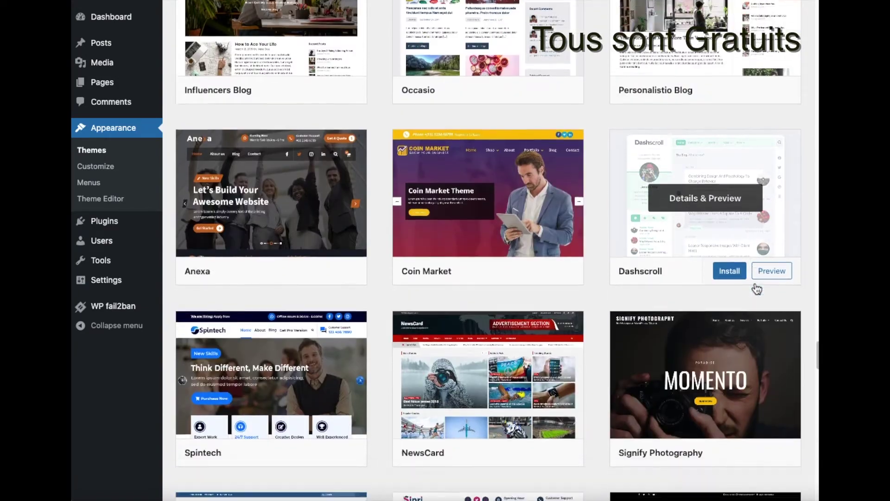
scroll(757, 289, down, 8)
scroll(758, 290, down, 8)
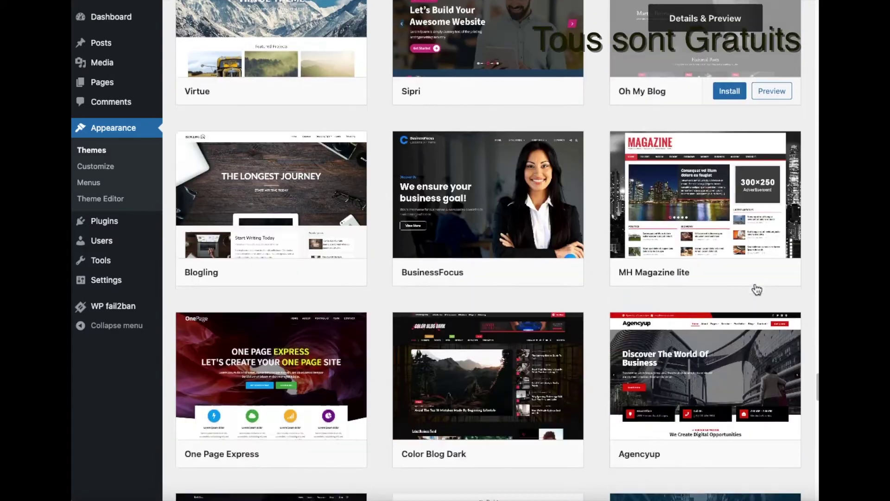
scroll(754, 285, down, 10)
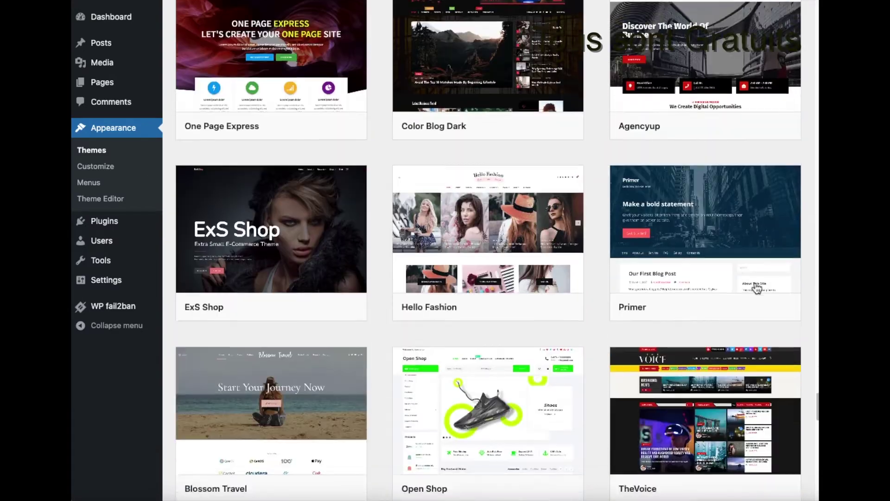
scroll(756, 289, down, 5)
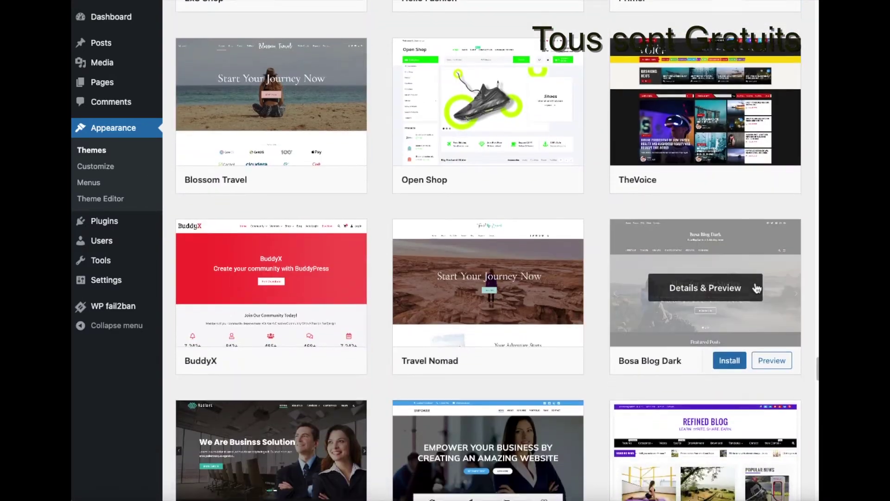
scroll(755, 286, down, 8)
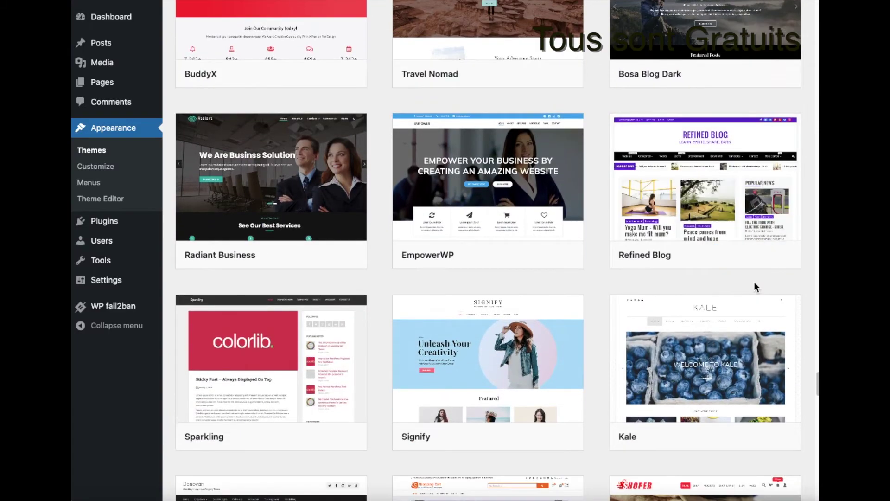
Step: Look further down the Popular themes list for more free designs
scroll(756, 286, down, 9)
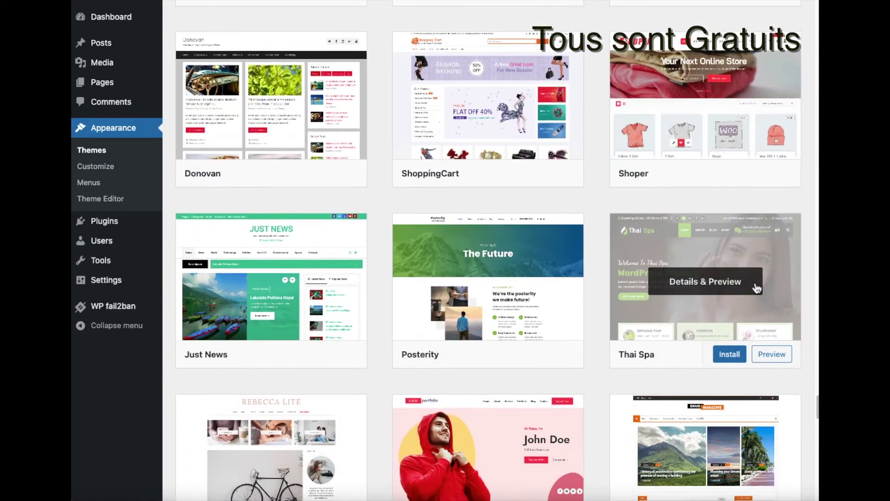
scroll(755, 288, down, 12)
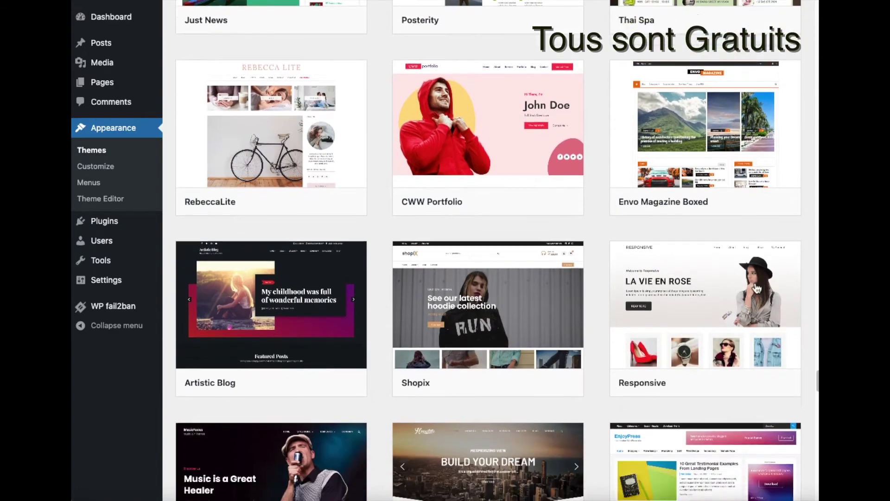
scroll(756, 287, down, 6)
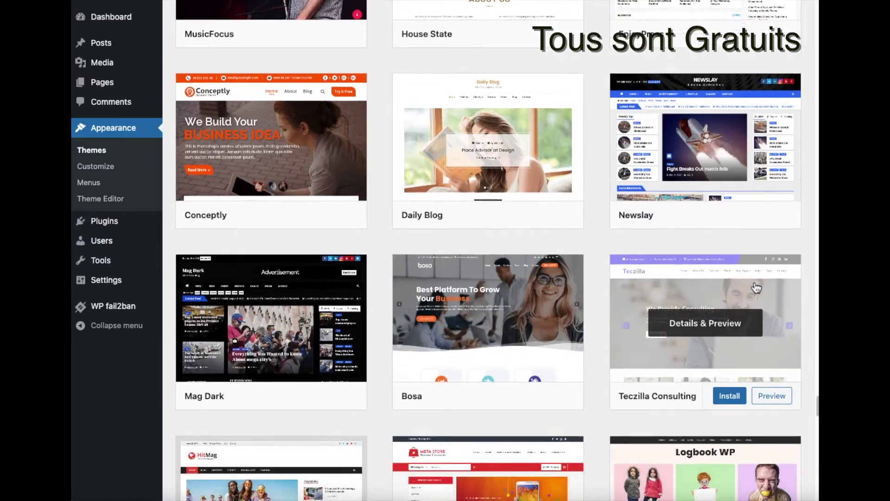
scroll(757, 289, down, 4)
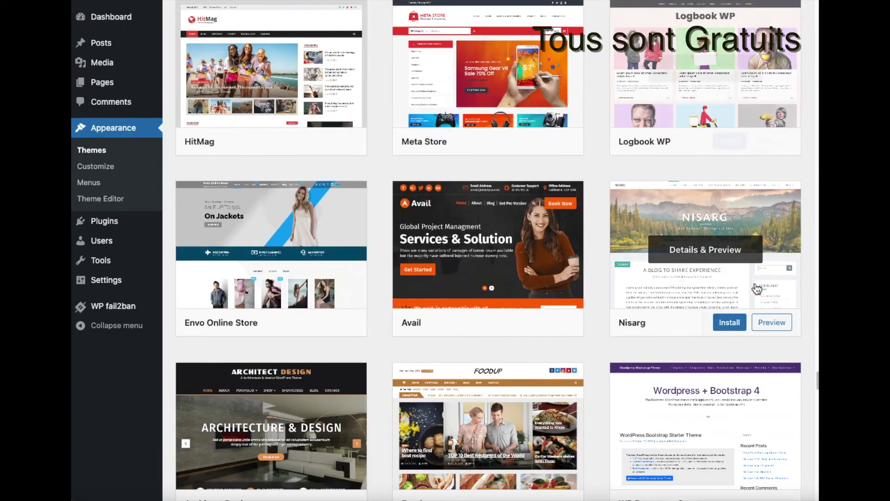
scroll(815, 308, down, 5)
scroll(815, 308, down, 7)
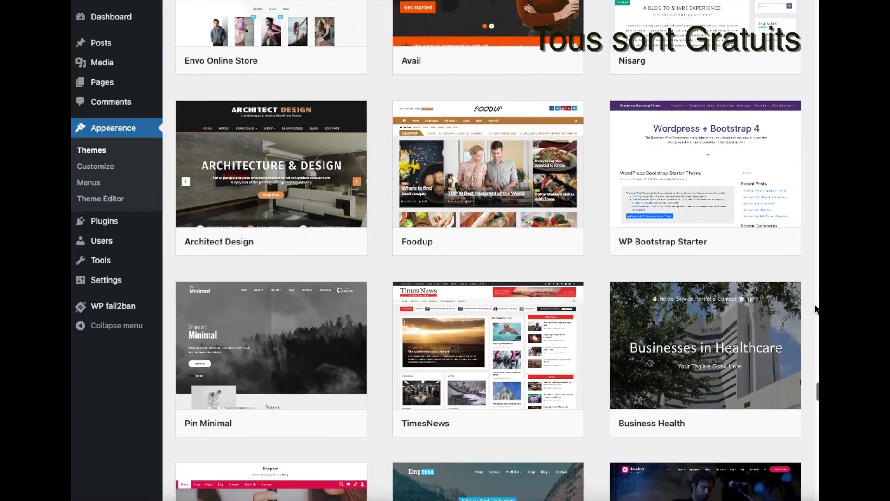
scroll(815, 309, down, 10)
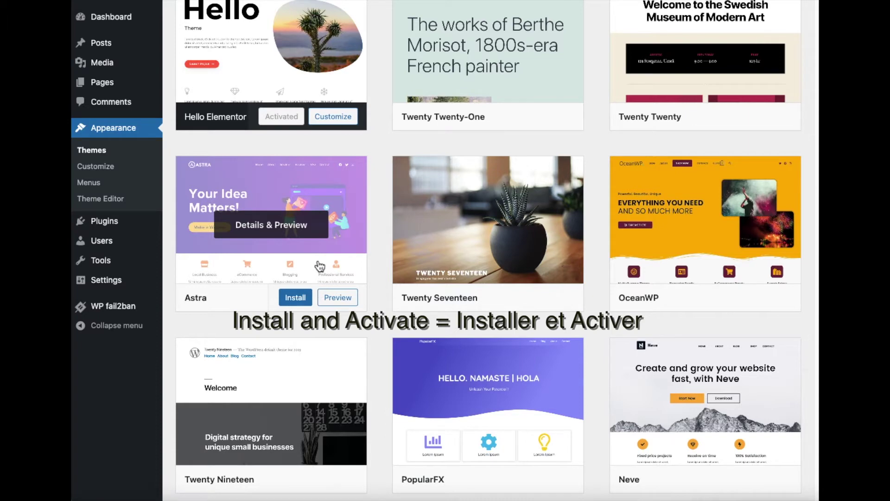
Step: Install and activate the Astra theme, and enable auto-updates for it in its theme details
click(304, 299)
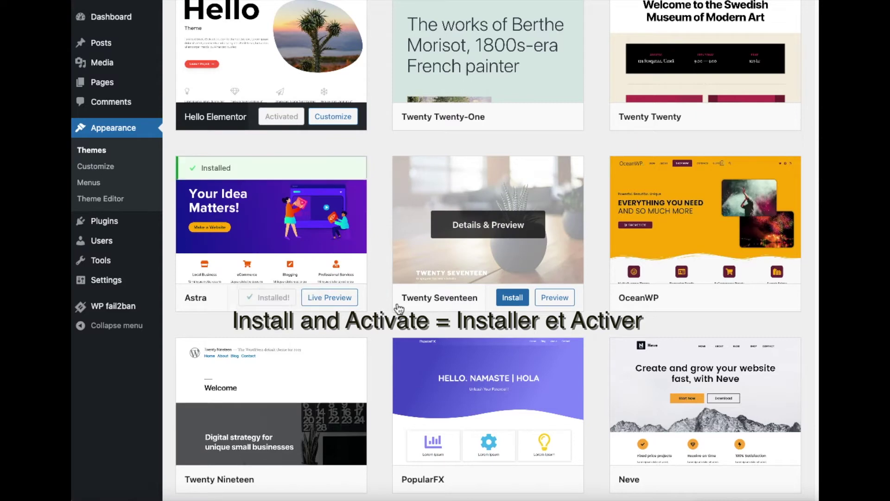
click(272, 298)
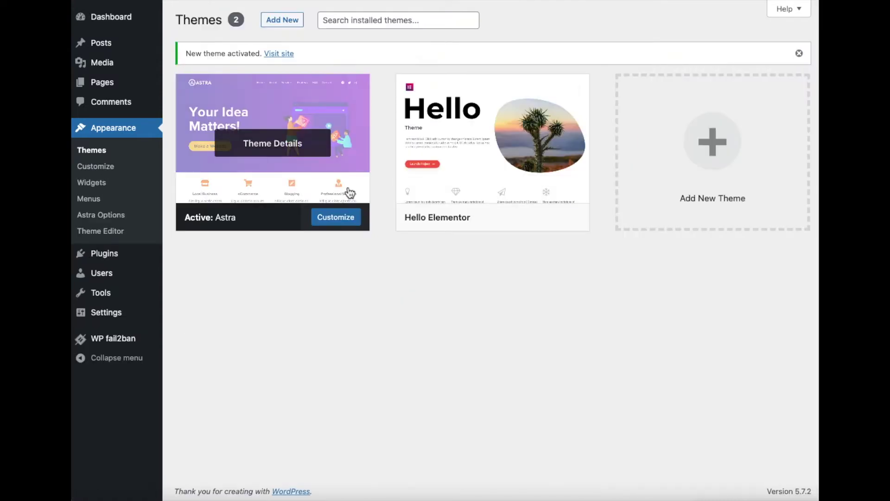
click(350, 192)
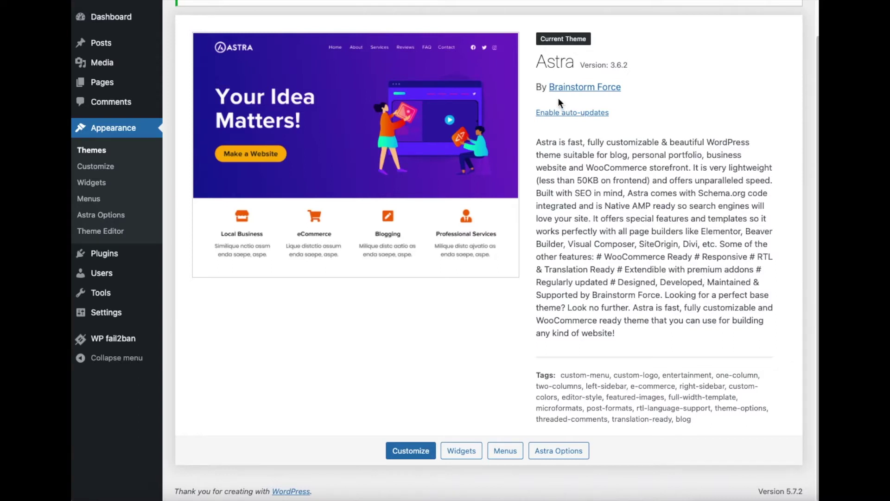
click(564, 114)
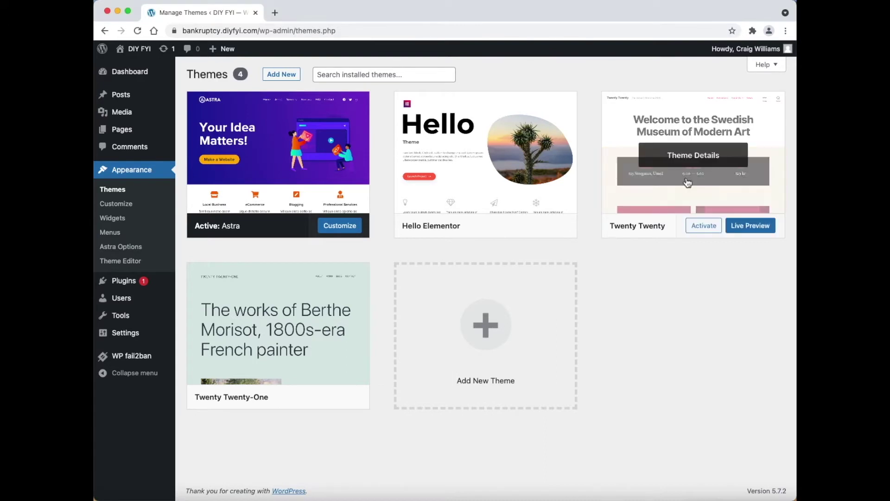
Step: Delete the unused Twenty Twenty and Twenty Twenty-One themes from the installed themes
click(684, 186)
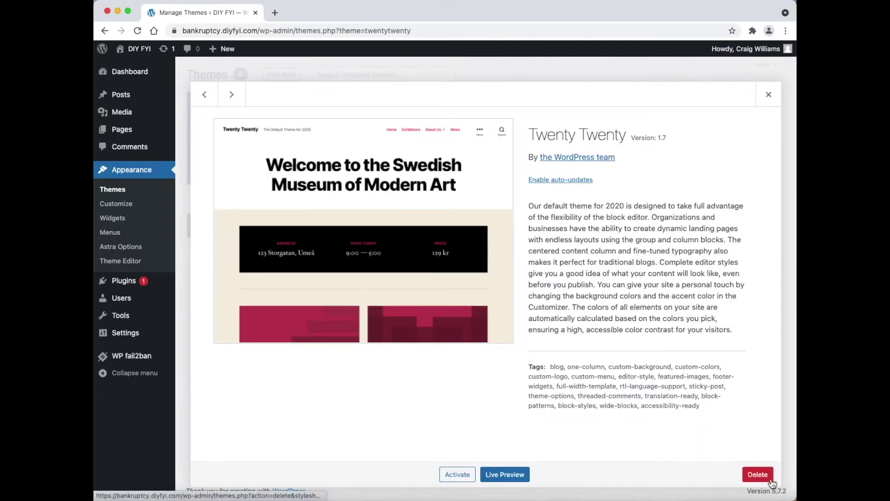
click(758, 474)
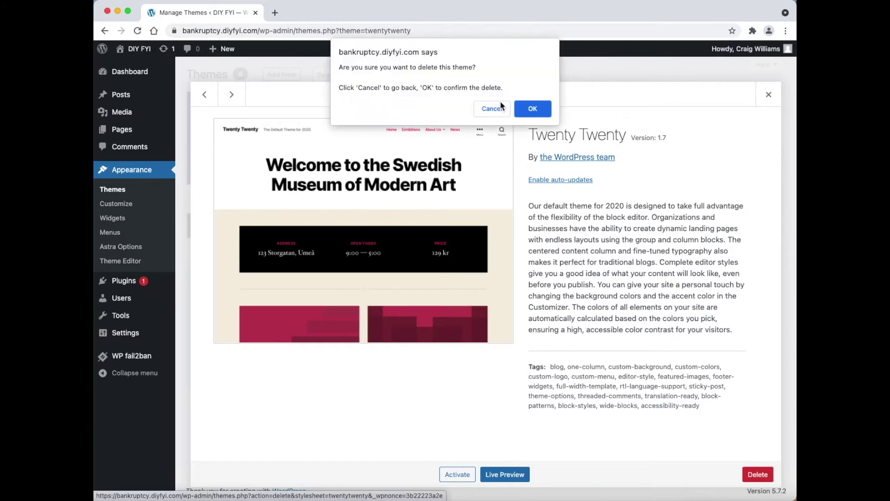
click(527, 109)
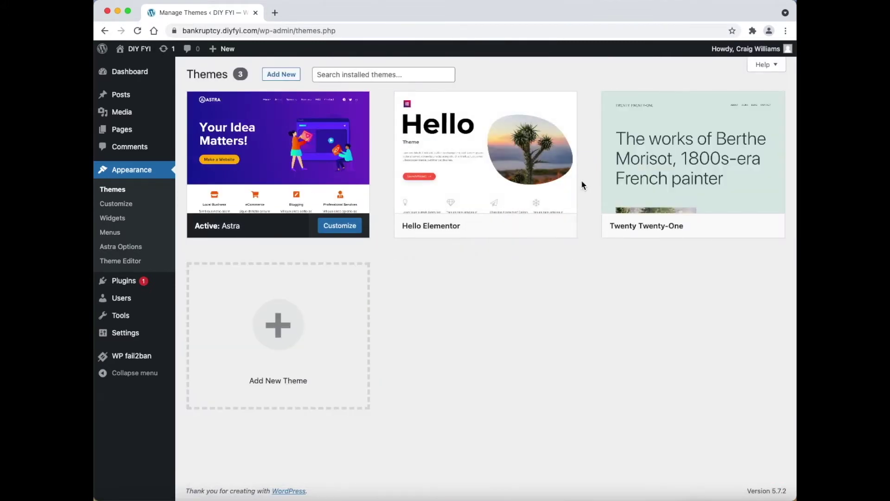
click(645, 195)
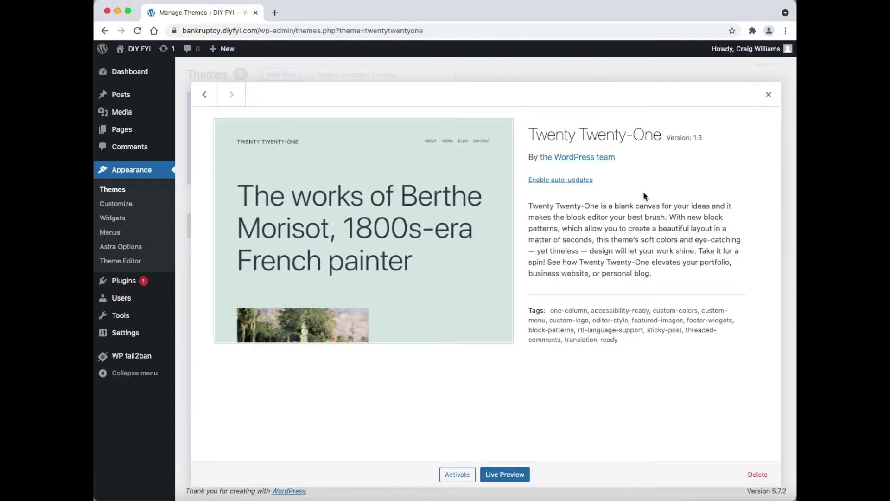
click(757, 475)
click(533, 108)
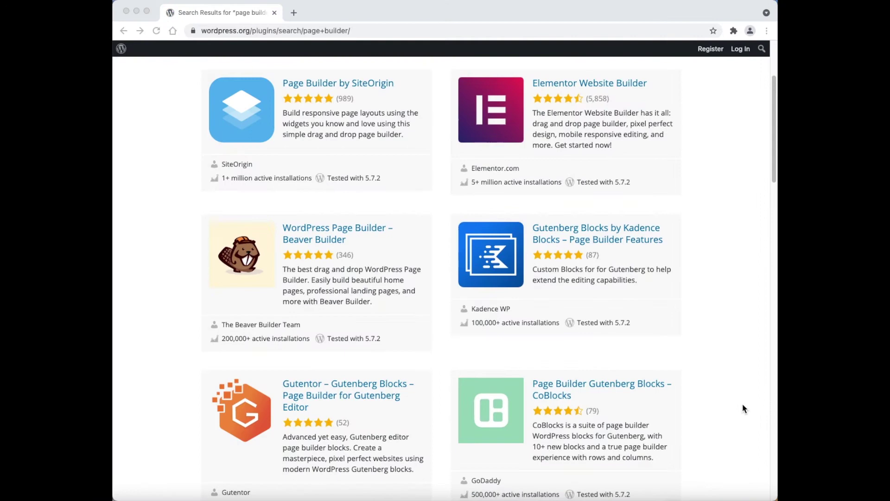
Step: Look through the first page of wordpress.org plugin search results for "page builder"
scroll(742, 407, down, 2)
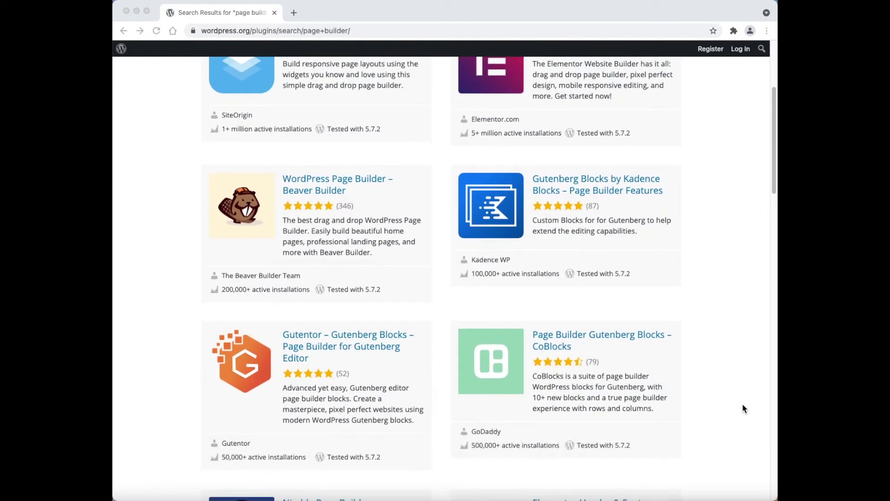
scroll(742, 408, down, 4)
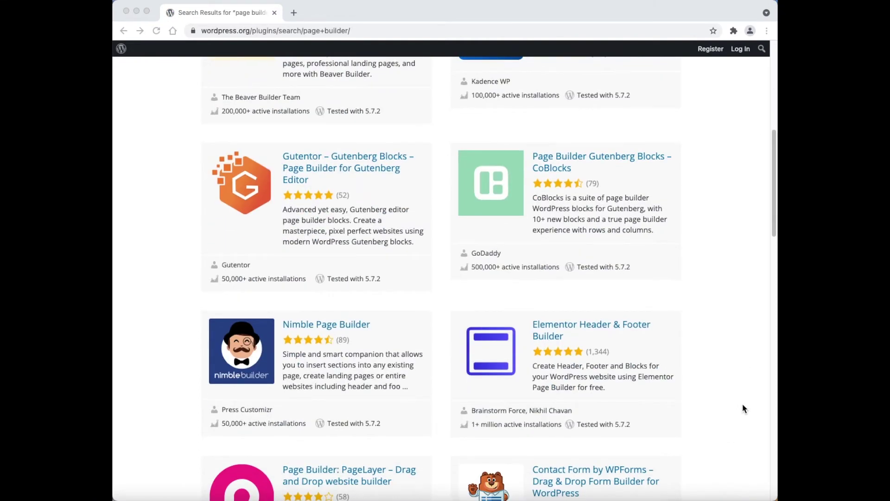
scroll(743, 408, down, 3)
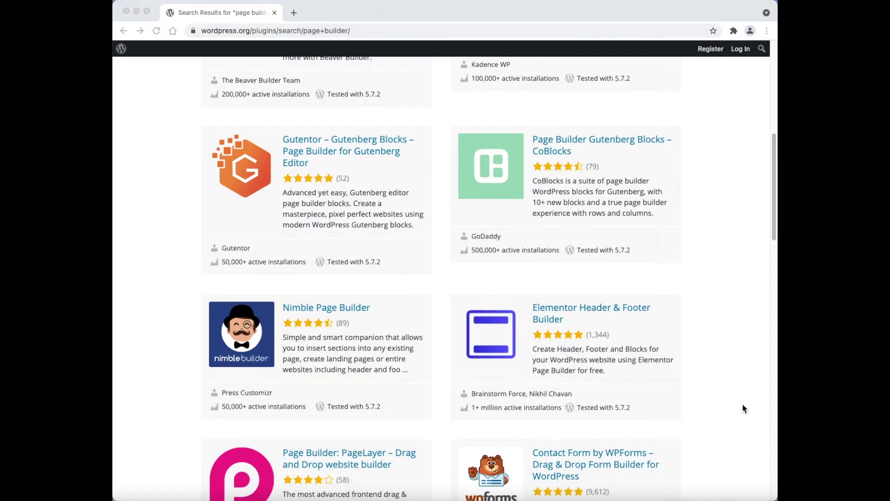
scroll(742, 408, down, 3)
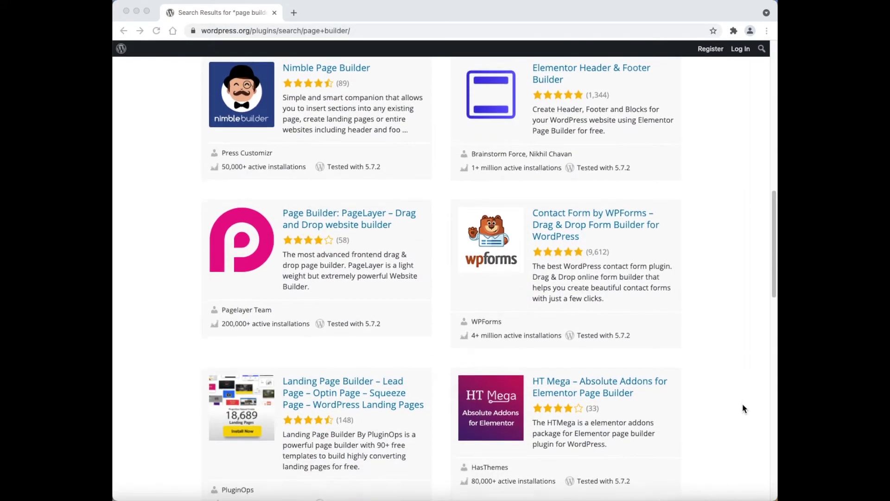
scroll(741, 408, down, 1)
scroll(742, 408, down, 3)
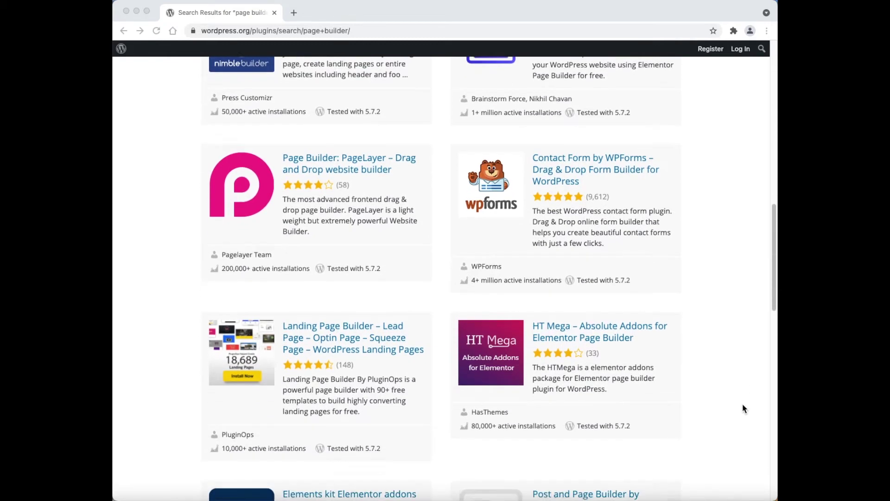
scroll(742, 408, down, 5)
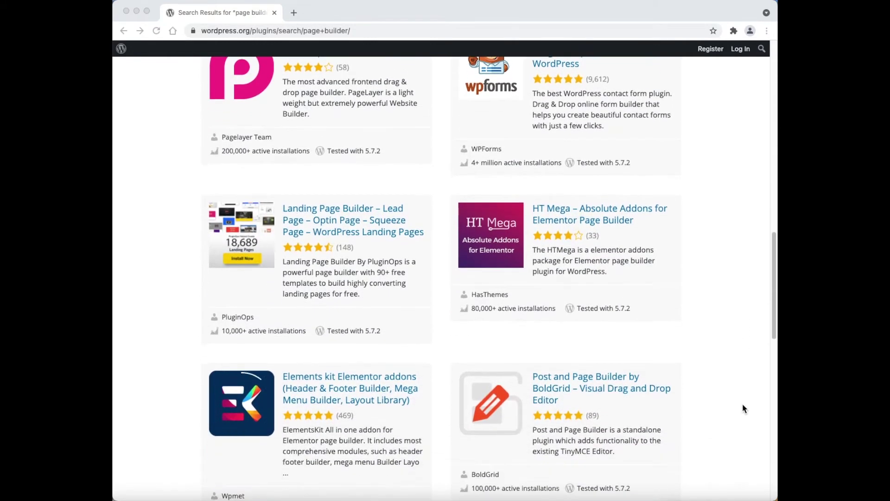
scroll(743, 408, down, 6)
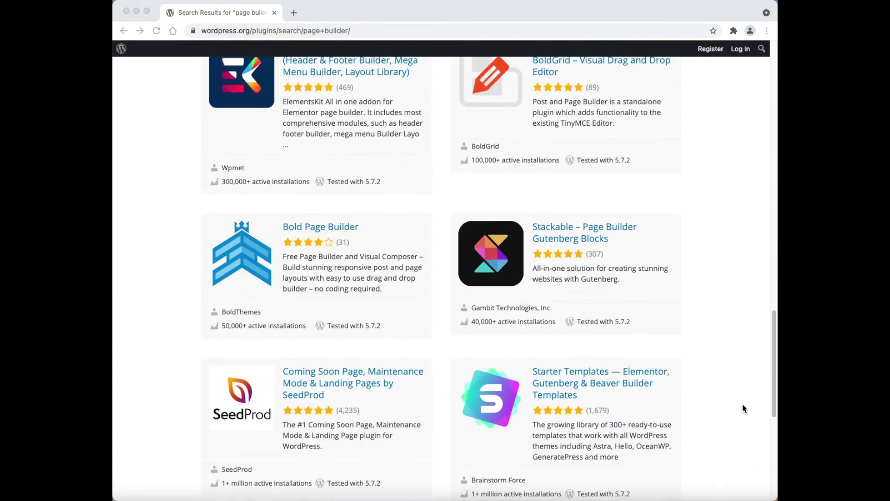
scroll(742, 408, down, 2)
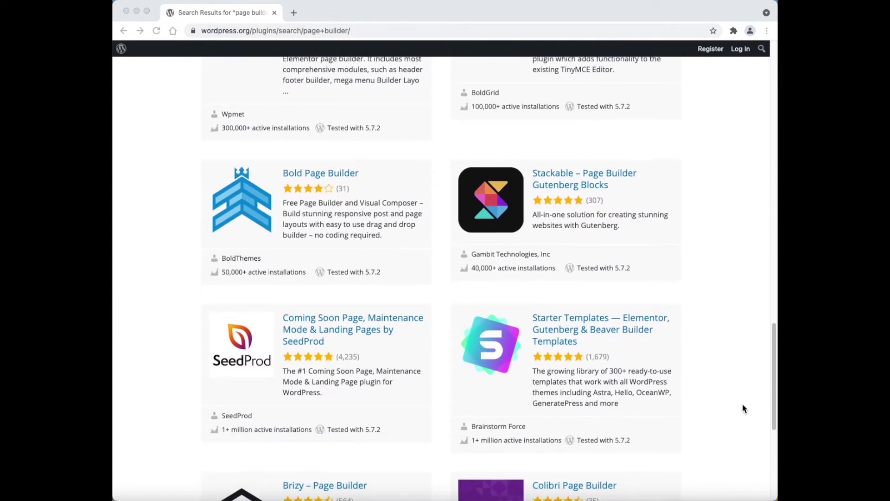
scroll(742, 407, down, 2)
scroll(742, 408, down, 5)
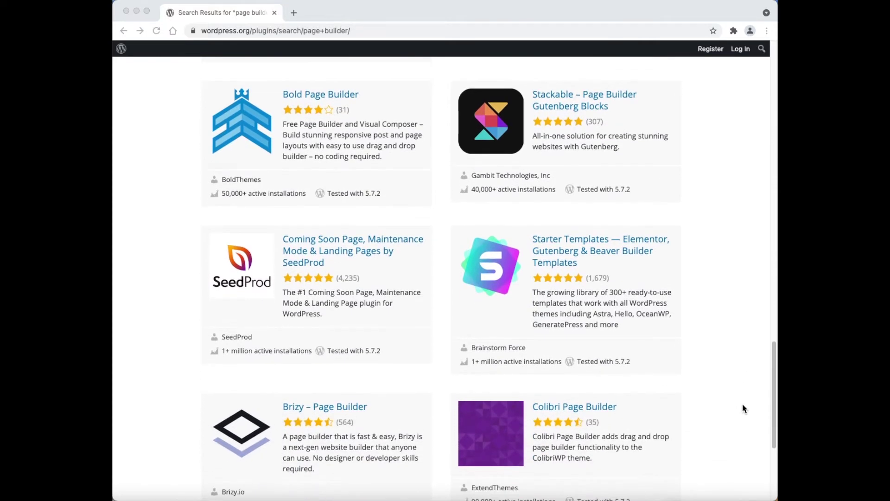
scroll(743, 408, down, 1)
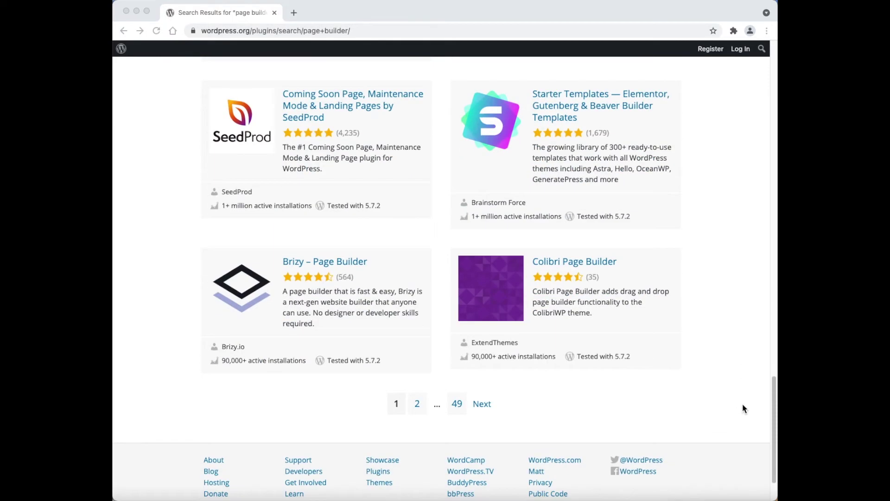
scroll(744, 408, down, 1)
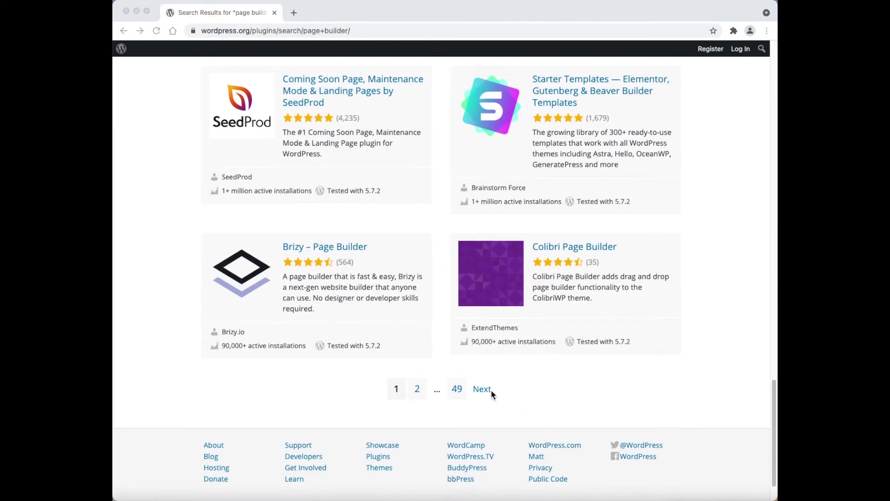
Step: Go to the second page of the page builder plugin results and look through it
click(489, 392)
click(484, 394)
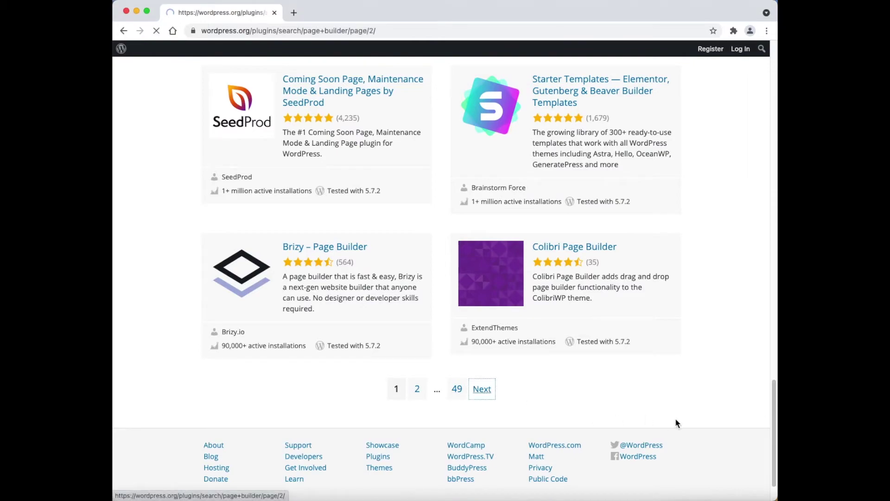
scroll(725, 407, down, 5)
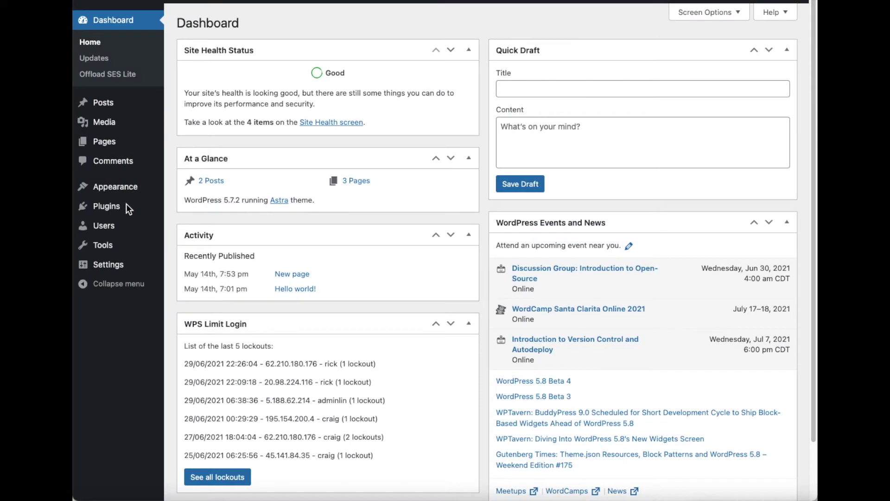
Step: Search the plugins available to add for "Elementor", and install and activate Elementor Website Builder
mouse_move(120, 204)
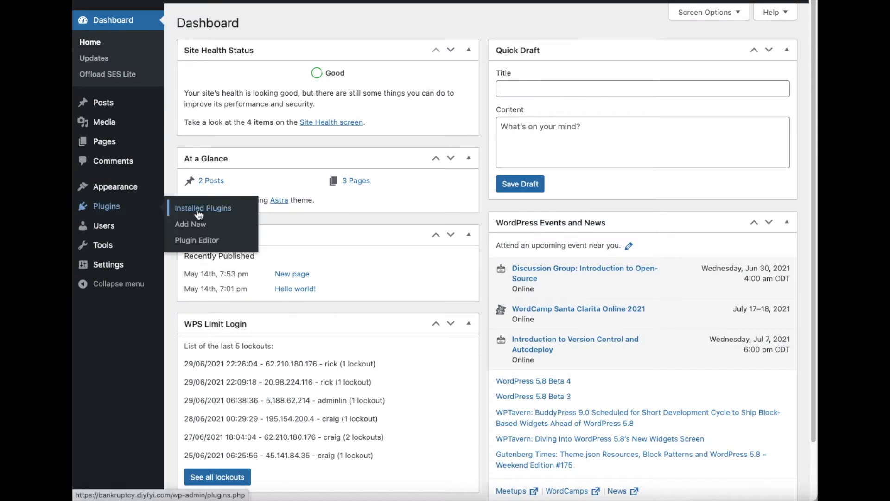
click(236, 226)
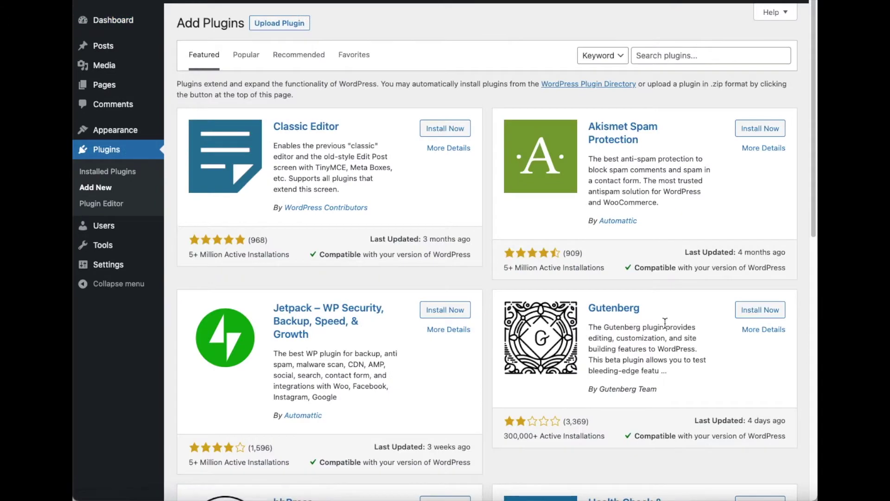
click(639, 54)
right_click(640, 55)
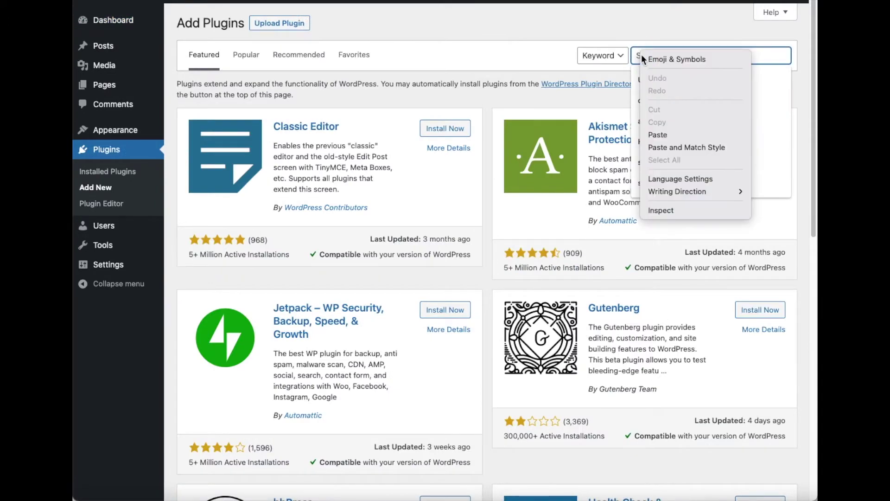
click(680, 135)
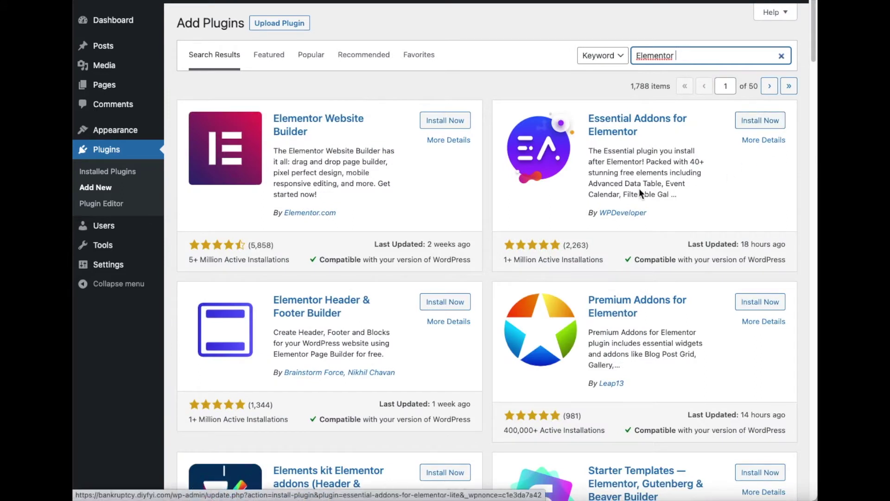
click(446, 122)
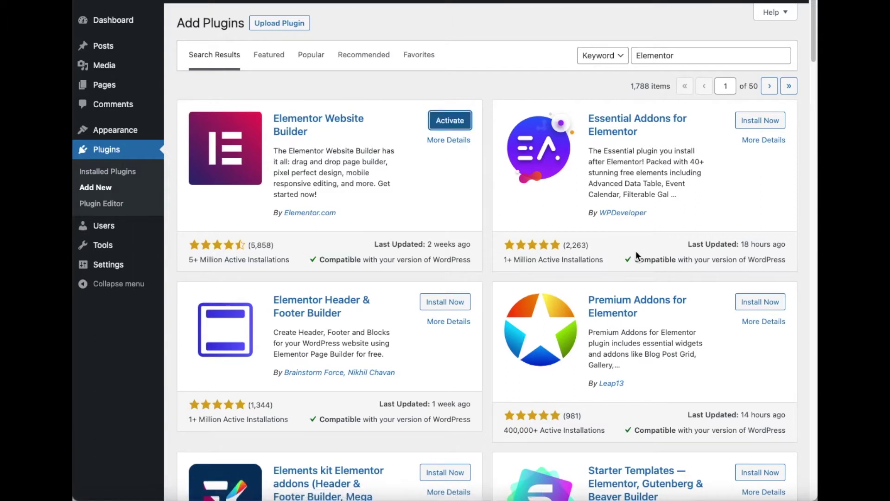
click(448, 121)
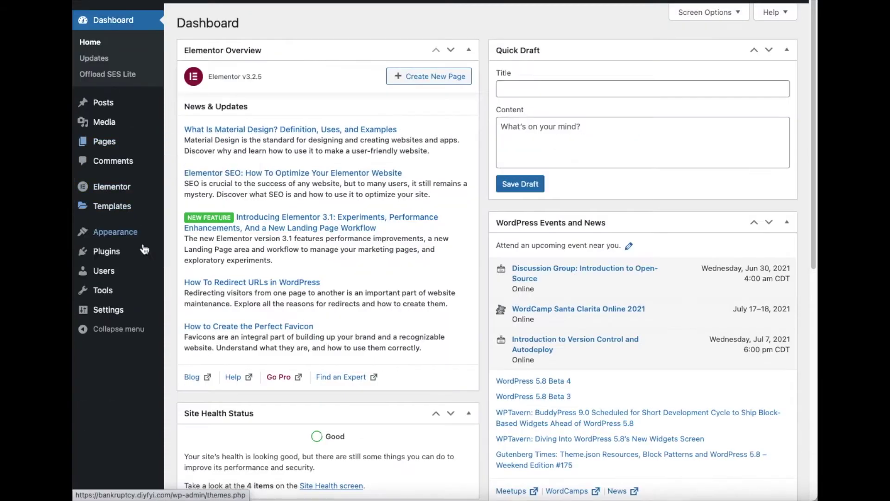
Step: Open the list of installed plugins
mouse_move(144, 249)
click(197, 255)
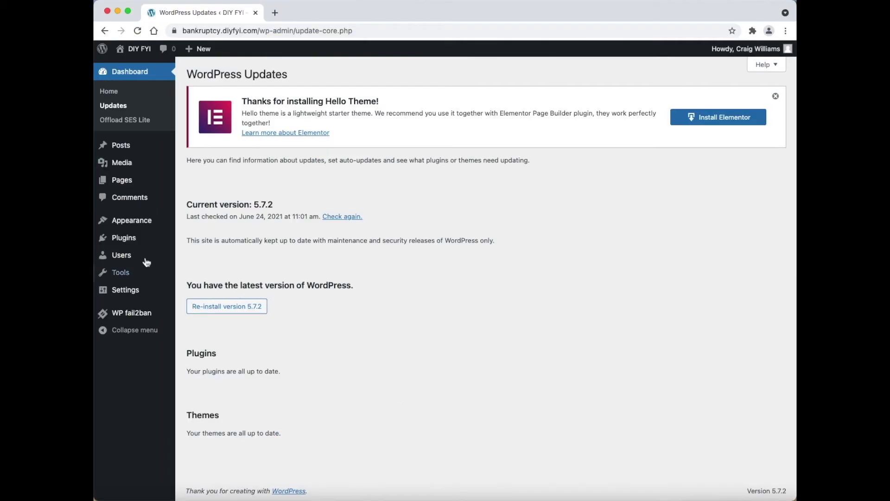
Step: Enable auto-updates for all installed plugins with one bulk action, and check the automatic-update settings throughout the list
mouse_move(133, 244)
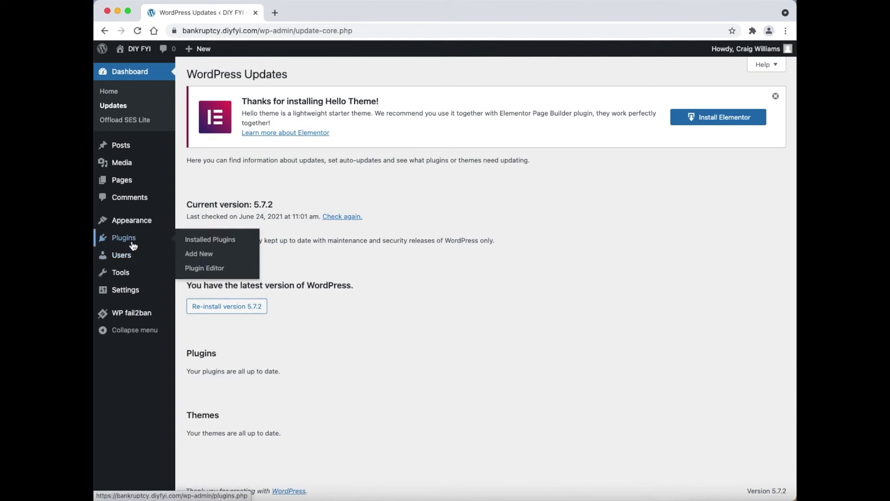
click(222, 245)
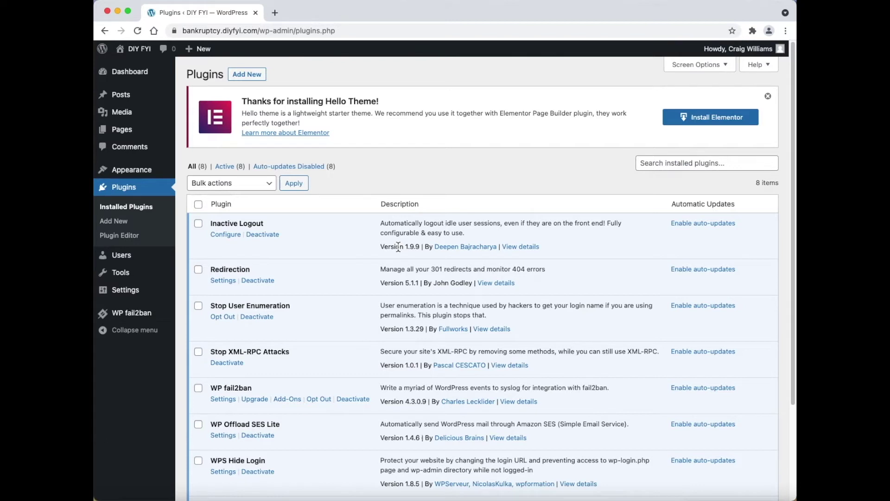
click(198, 205)
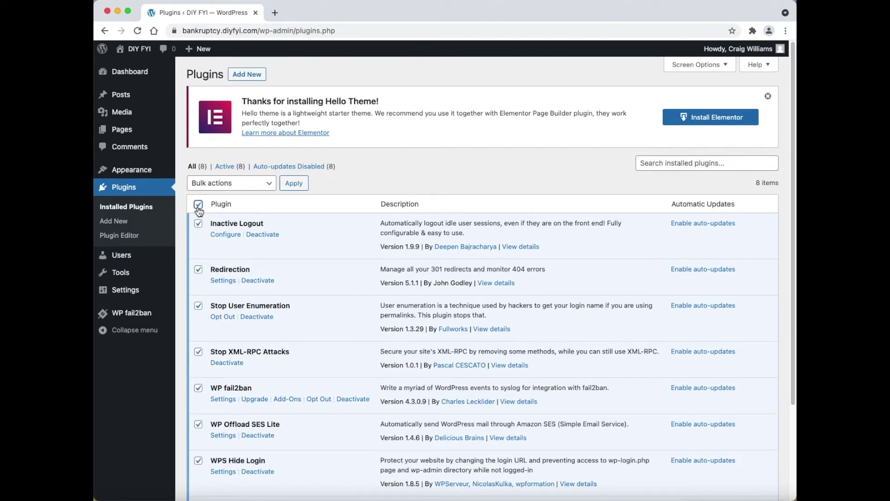
click(268, 191)
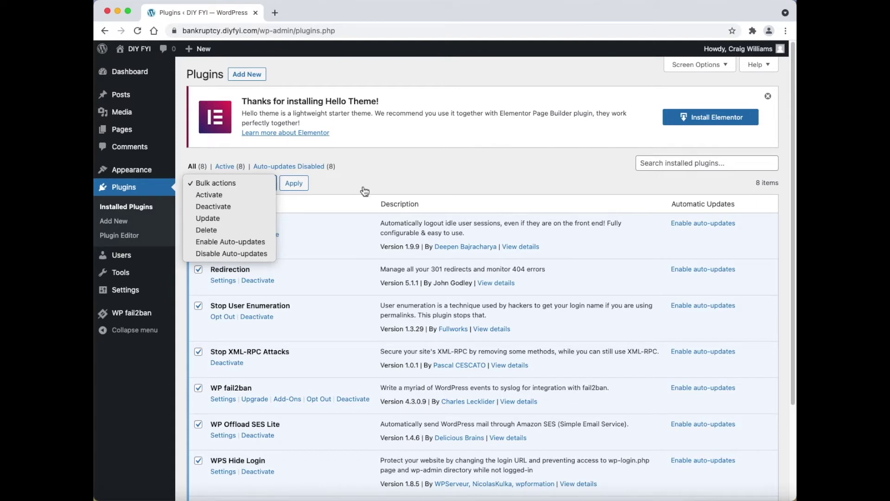
click(266, 242)
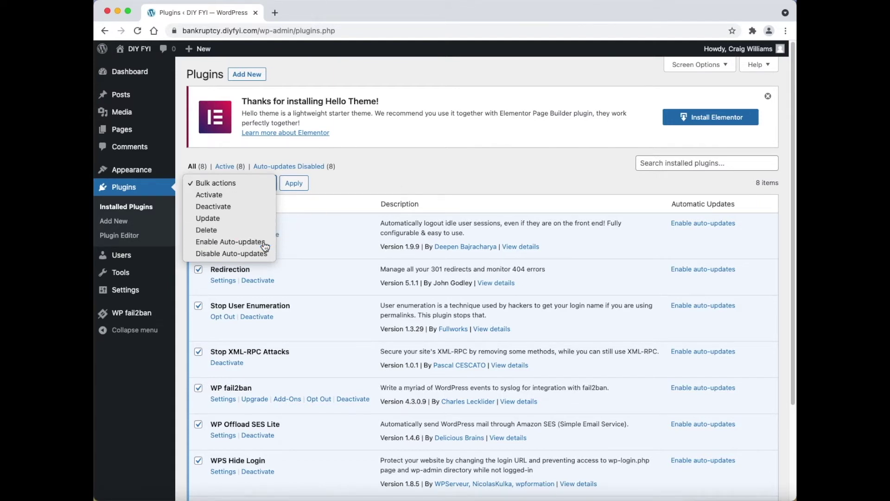
click(294, 183)
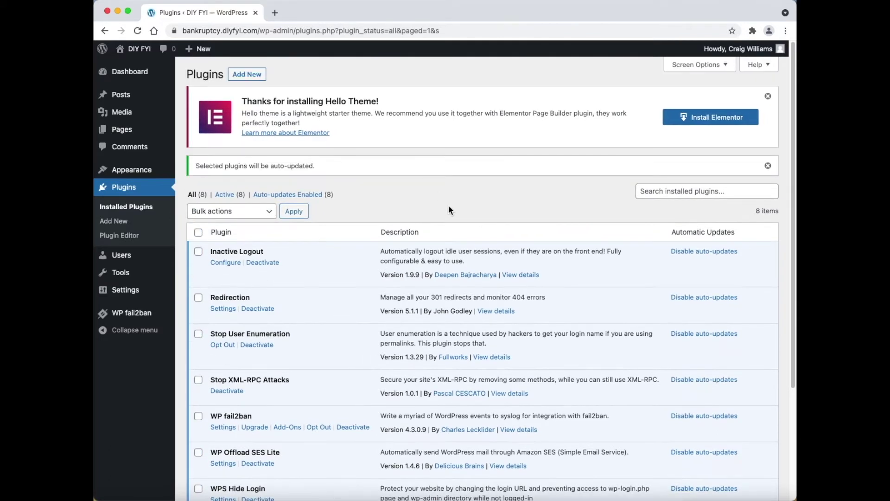
scroll(596, 287, down, 3)
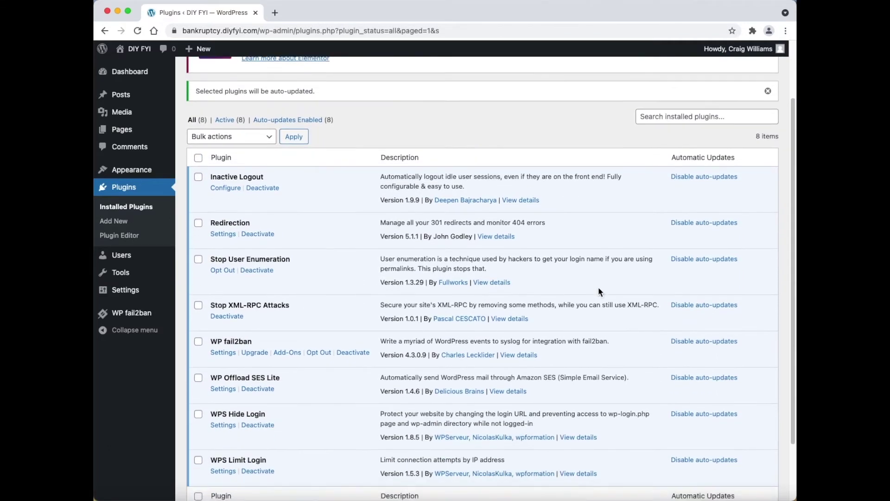
scroll(599, 291, down, 2)
scroll(599, 291, up, 5)
scroll(600, 291, down, 2)
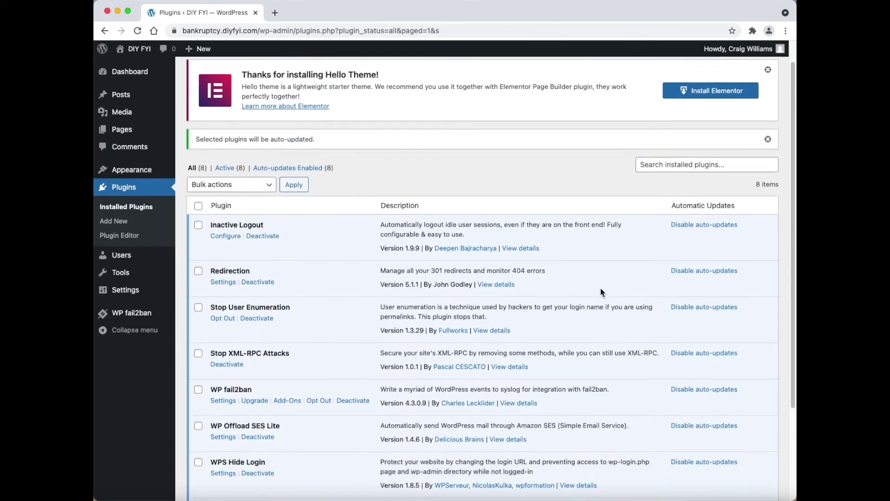
scroll(600, 291, down, 1)
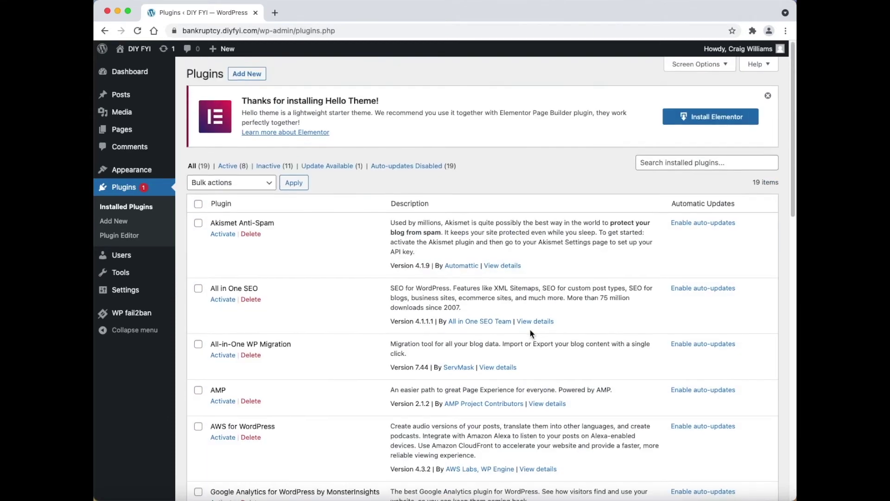
Step: Update the inactive WP Mail SMTP plugin to version 2.9.0 from the list of installed plugins
scroll(529, 329, down, 10)
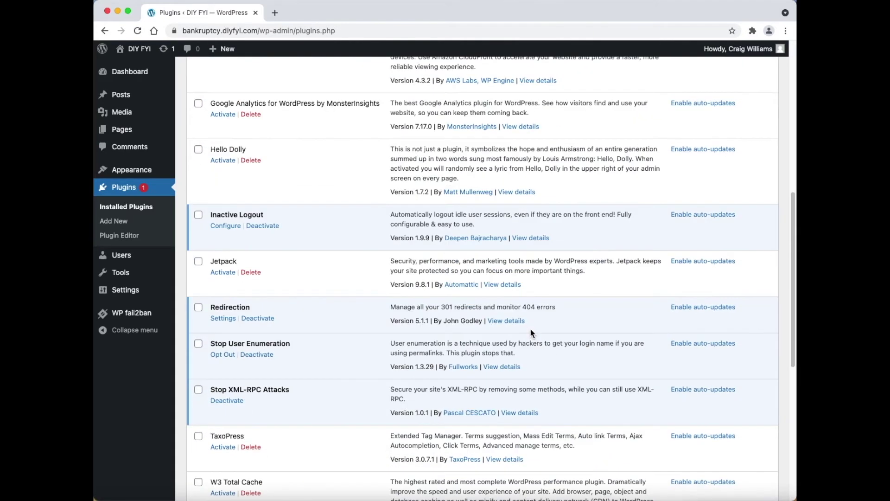
scroll(530, 333, down, 6)
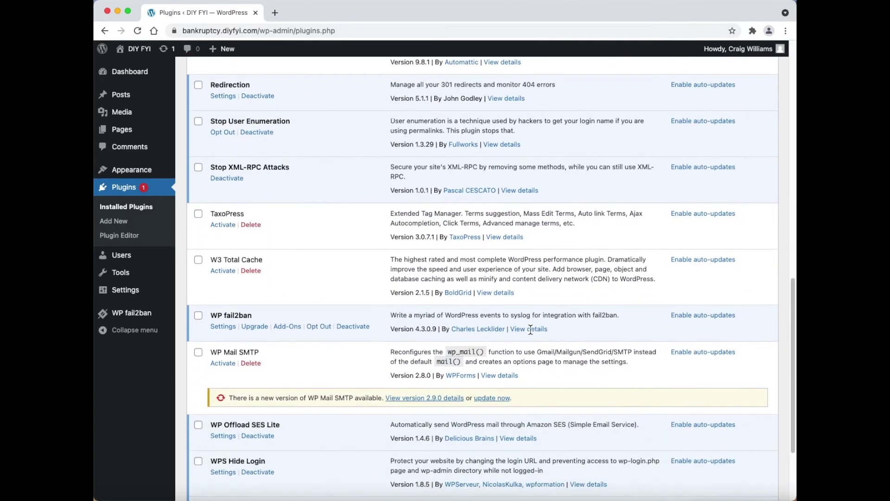
scroll(531, 329, down, 1)
click(505, 373)
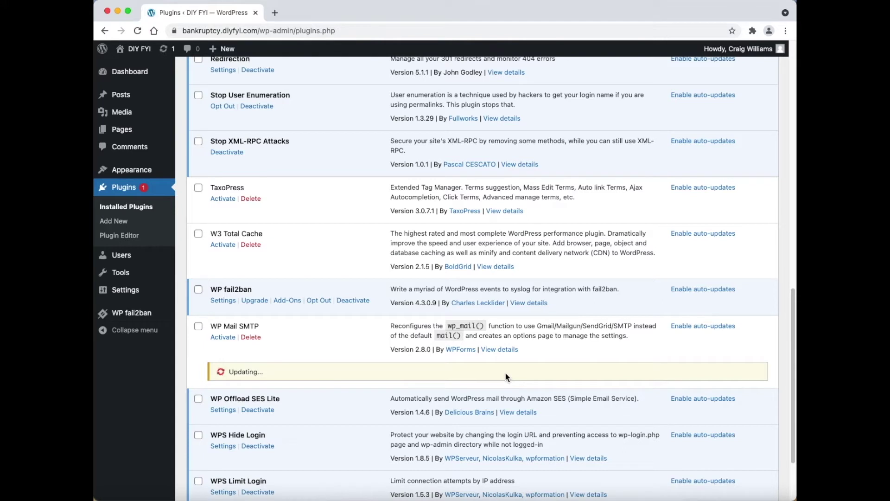
Step: Delete all eleven inactive plugins in one bulk action, from Akismet Anti-Spam and All in One SEO through W3 Total Cache and WP Mail SMTP
scroll(505, 372, down, 3)
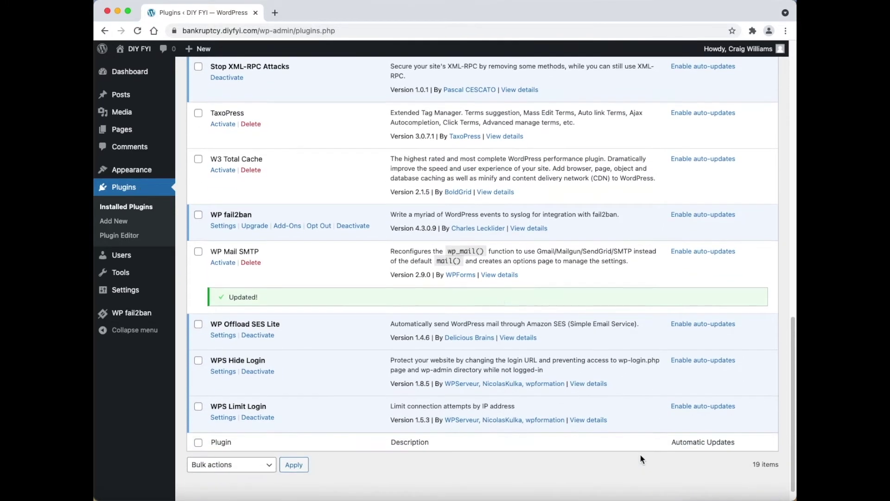
click(198, 249)
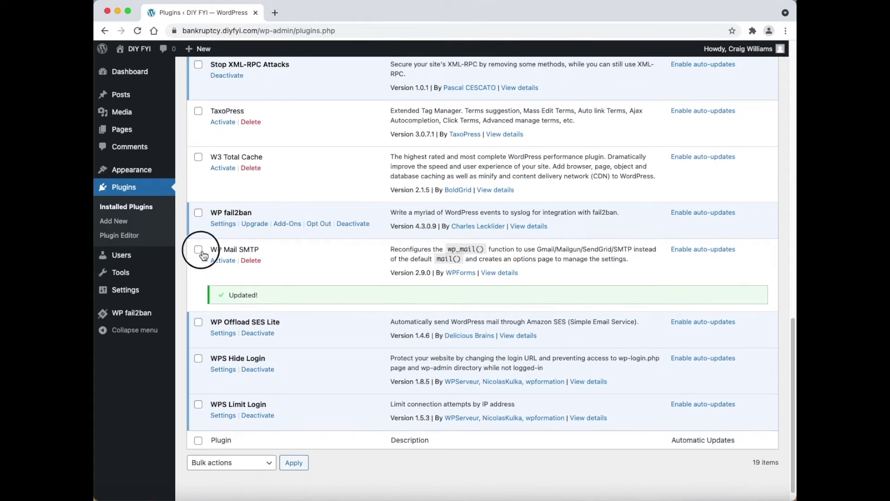
click(191, 153)
click(198, 111)
click(198, 157)
scroll(204, 158, up, 5)
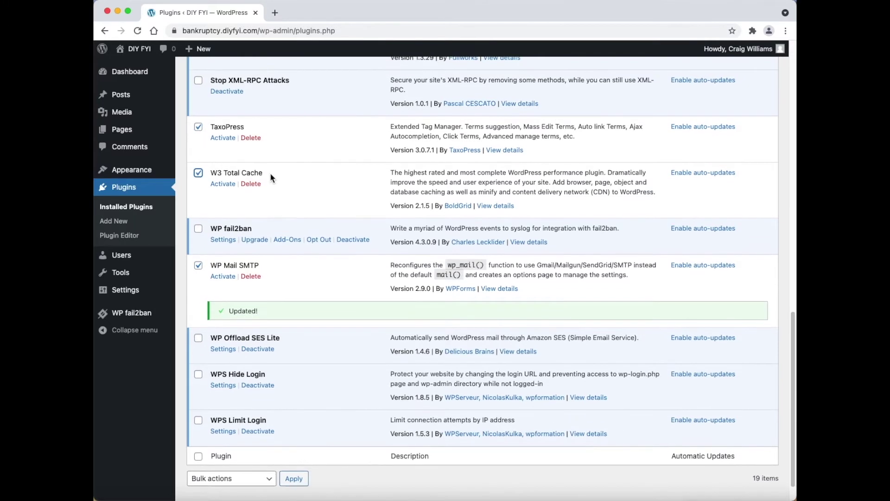
click(198, 106)
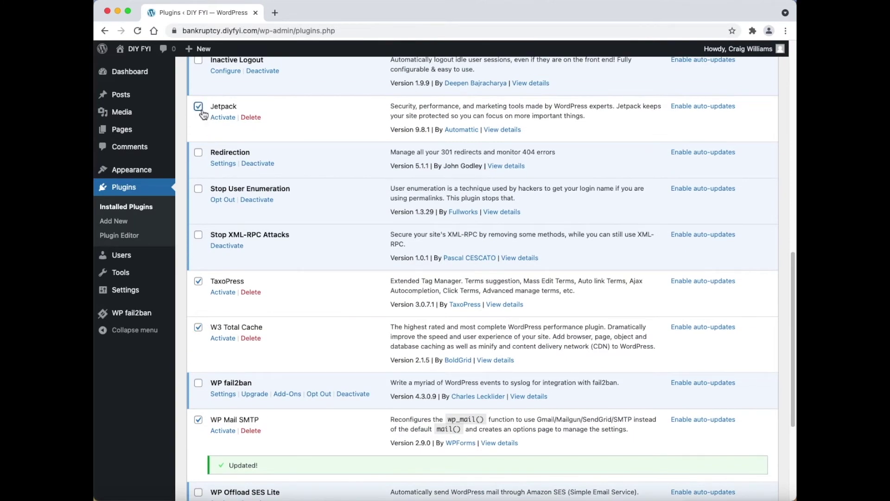
scroll(216, 139, up, 4)
click(200, 148)
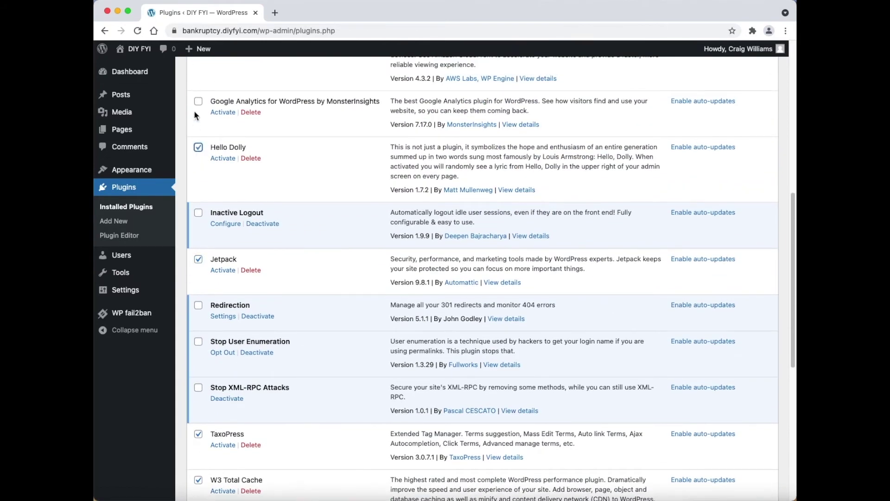
click(198, 102)
scroll(207, 185, up, 5)
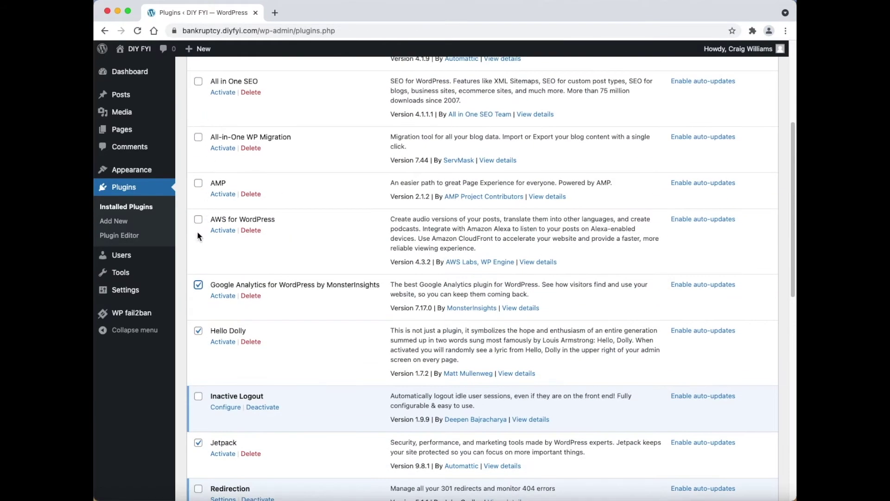
click(198, 183)
click(198, 219)
click(199, 184)
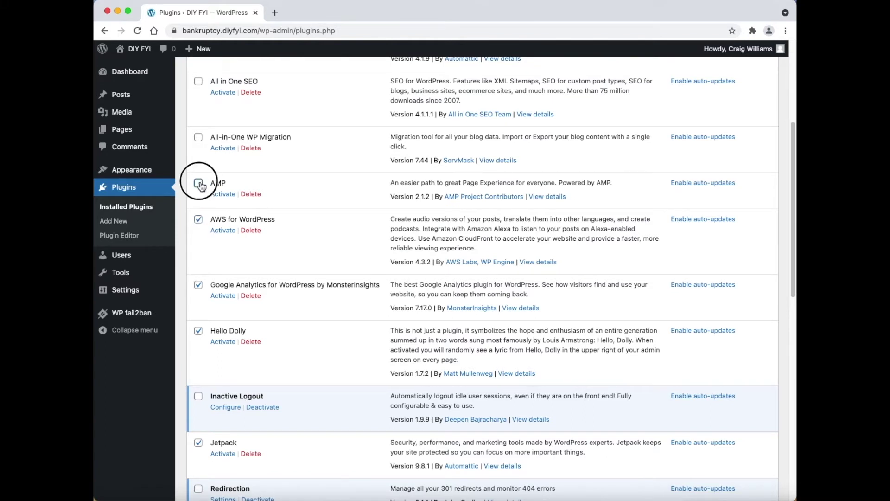
click(198, 137)
click(199, 83)
scroll(199, 92, up, 5)
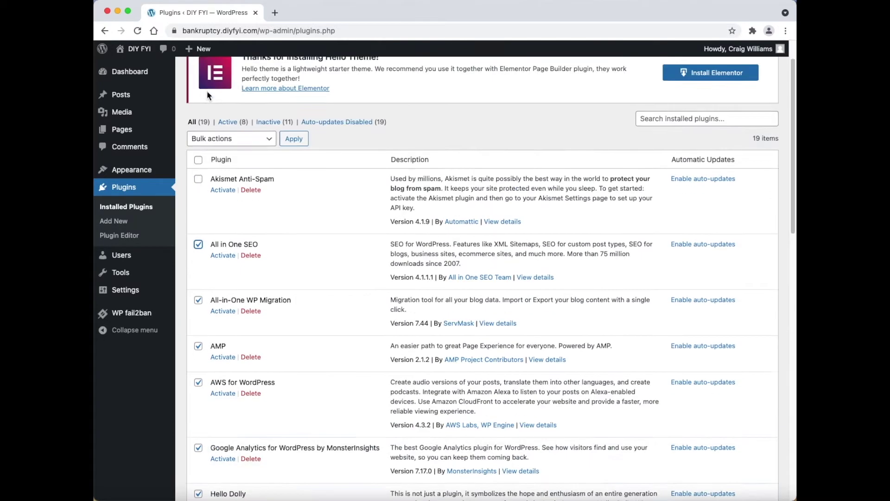
click(198, 223)
click(234, 183)
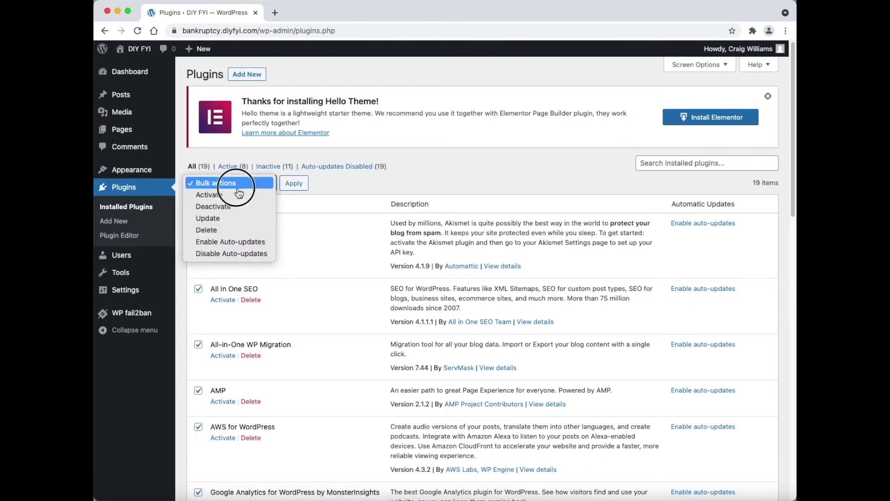
click(253, 231)
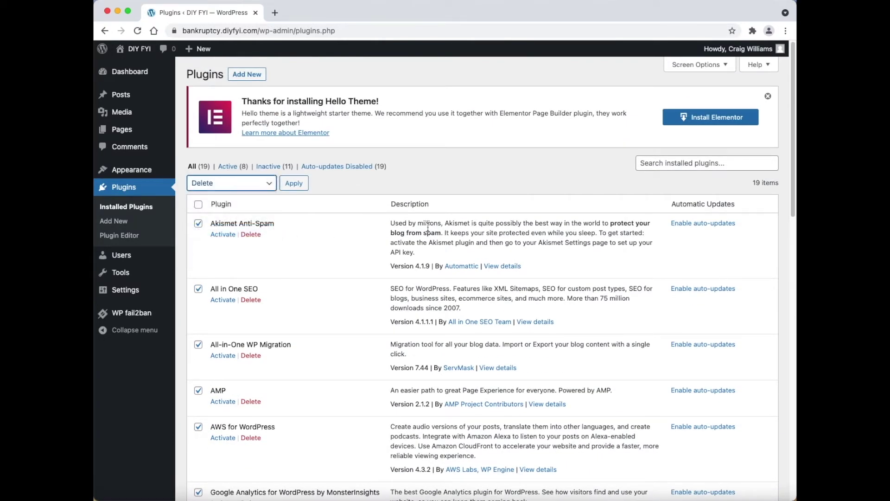
click(293, 183)
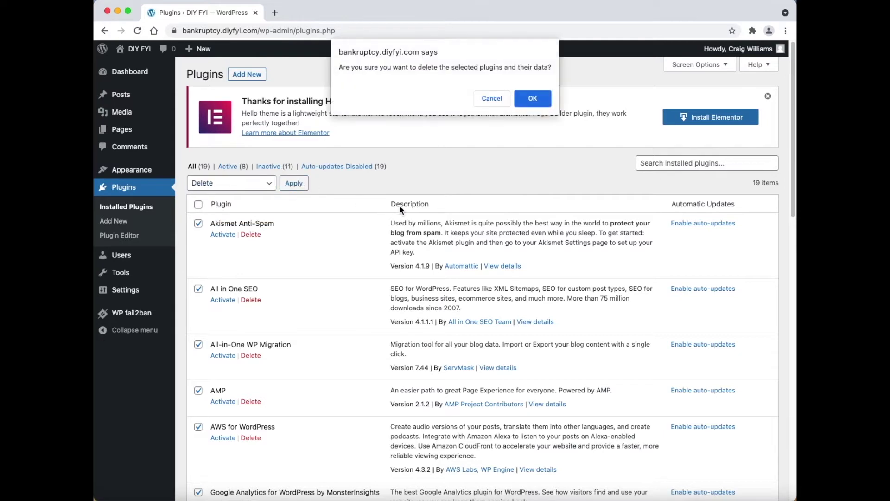
click(536, 105)
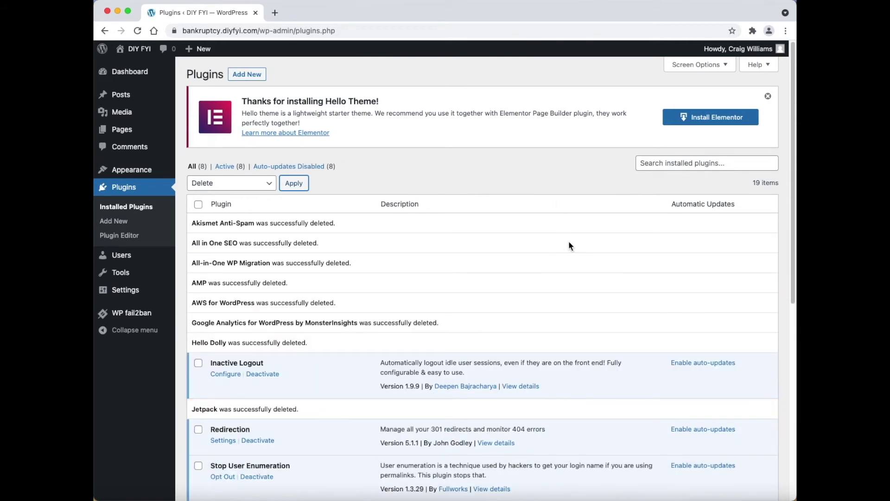
scroll(569, 241, down, 10)
scroll(568, 241, up, 3)
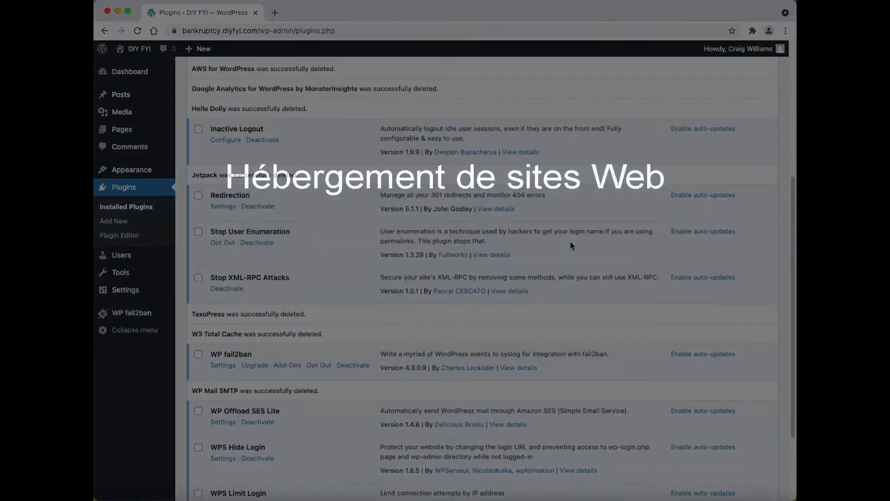